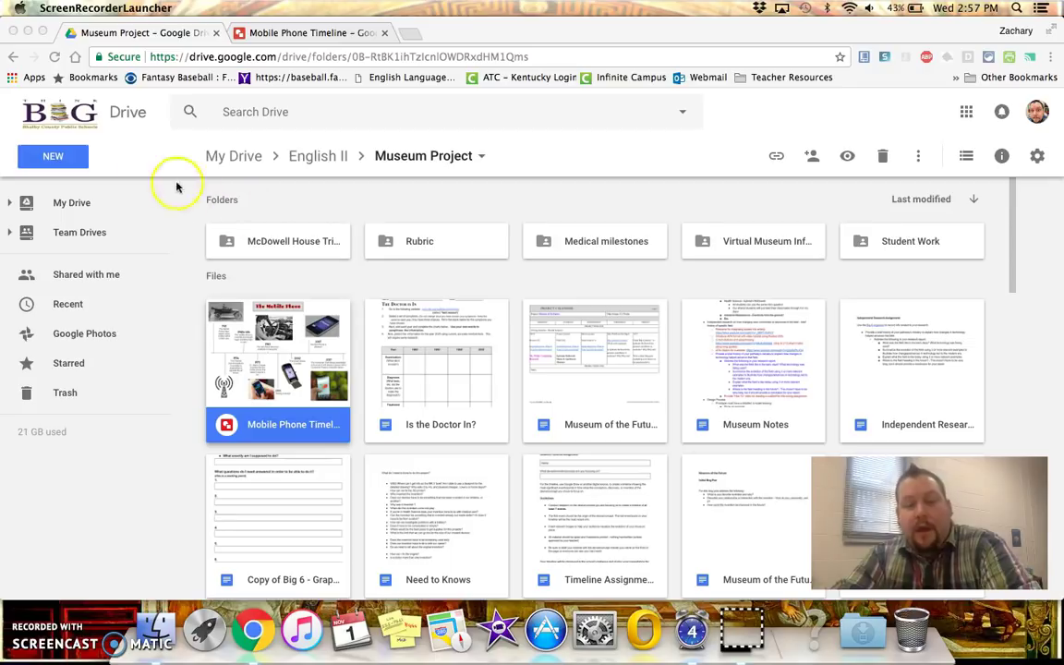
- Create a new Google Drawings file in the Museum Project folder, keeping the folder's sharing
click(56, 164)
mouse_move(83, 367)
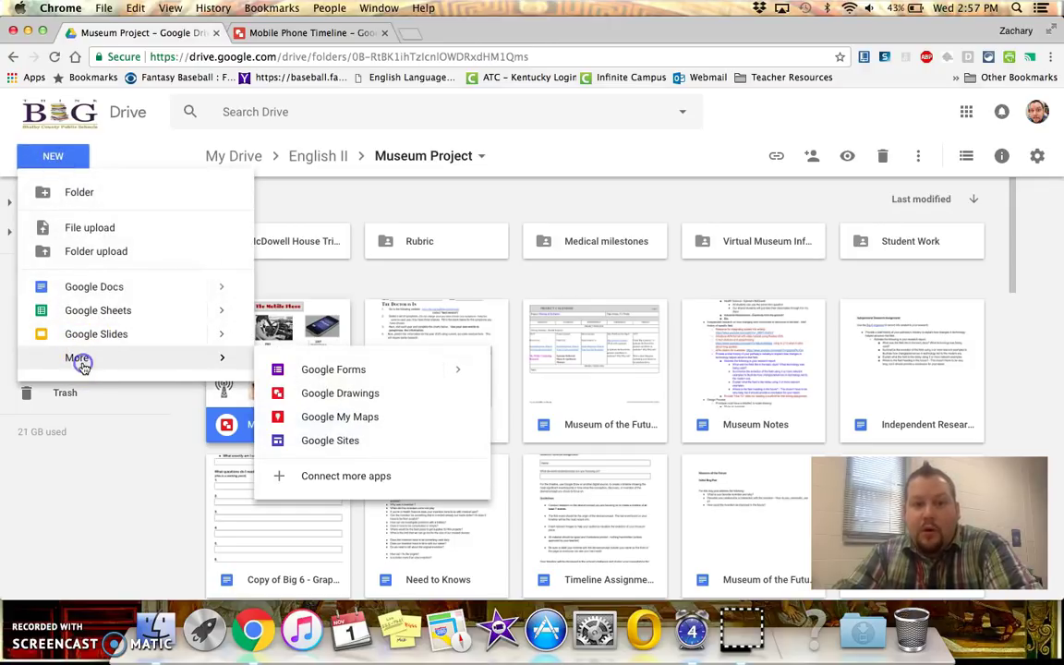
click(304, 394)
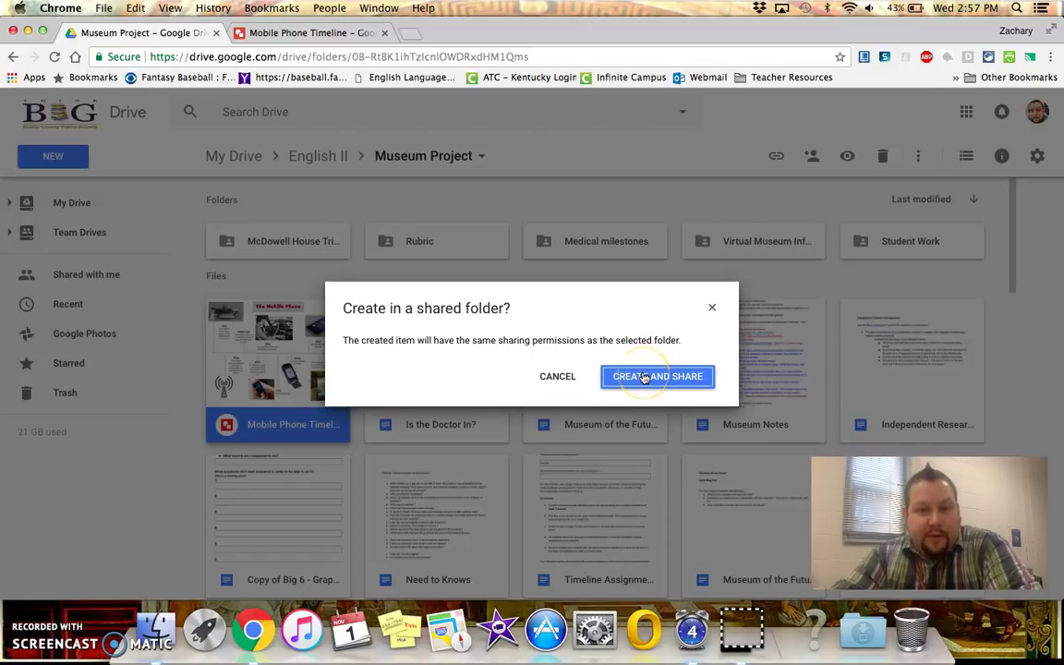
click(644, 377)
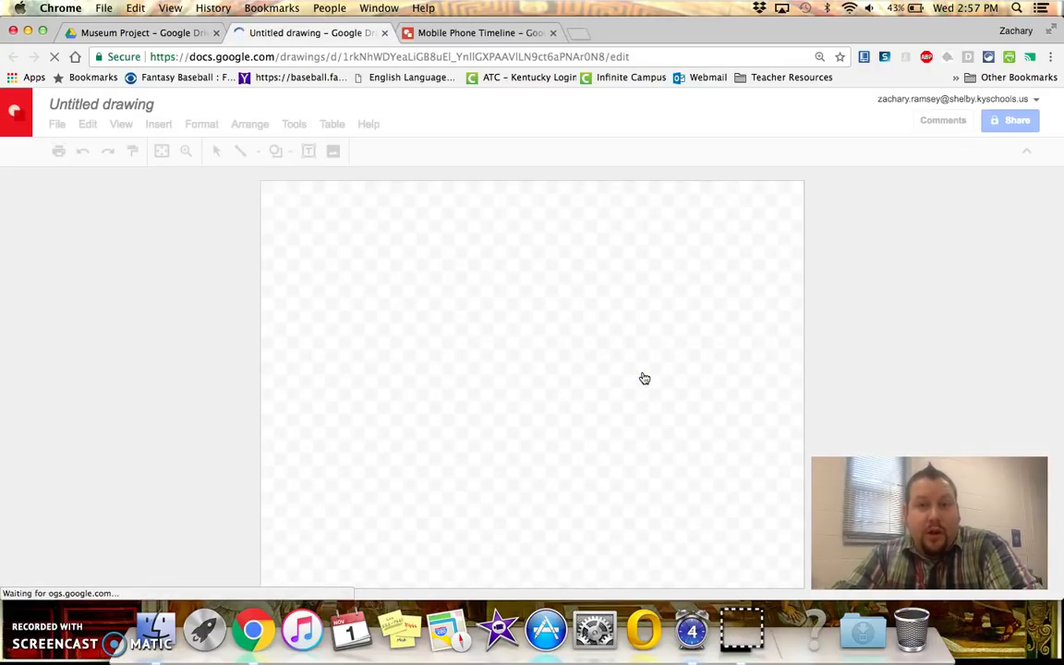
click(617, 378)
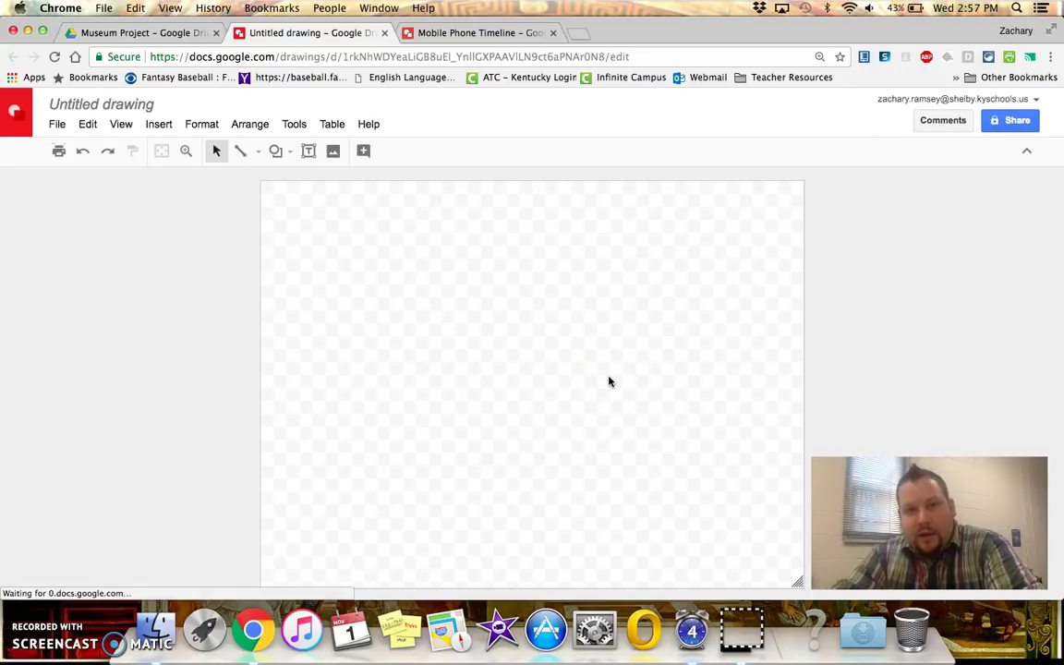
- Raise Chrome's page zoom past 125%, then bring it back down to 100%
click(531, 392)
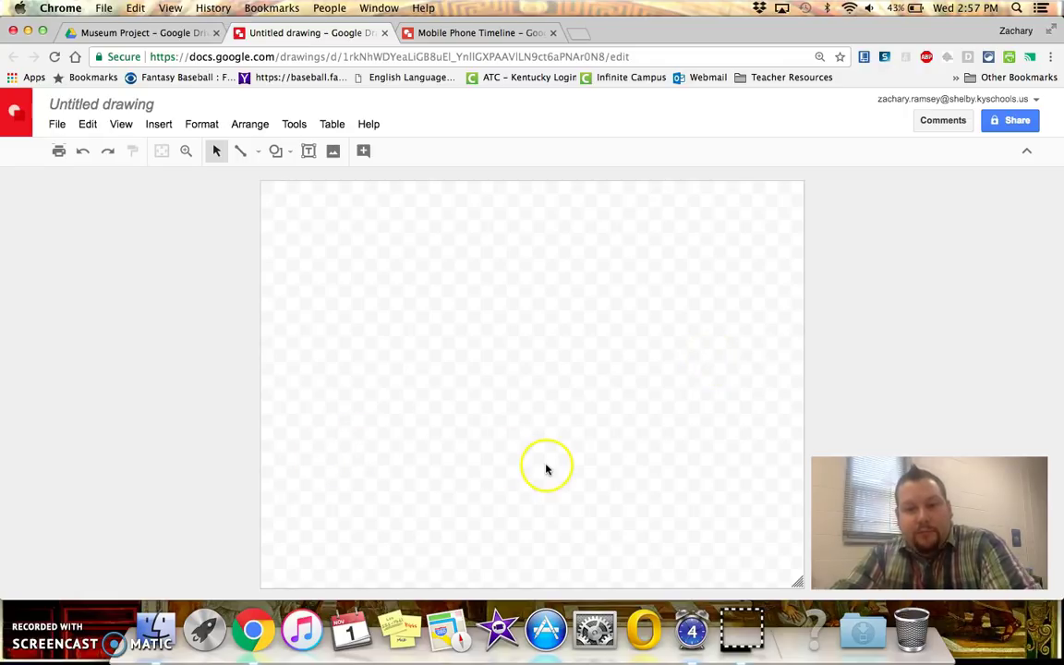
click(1050, 56)
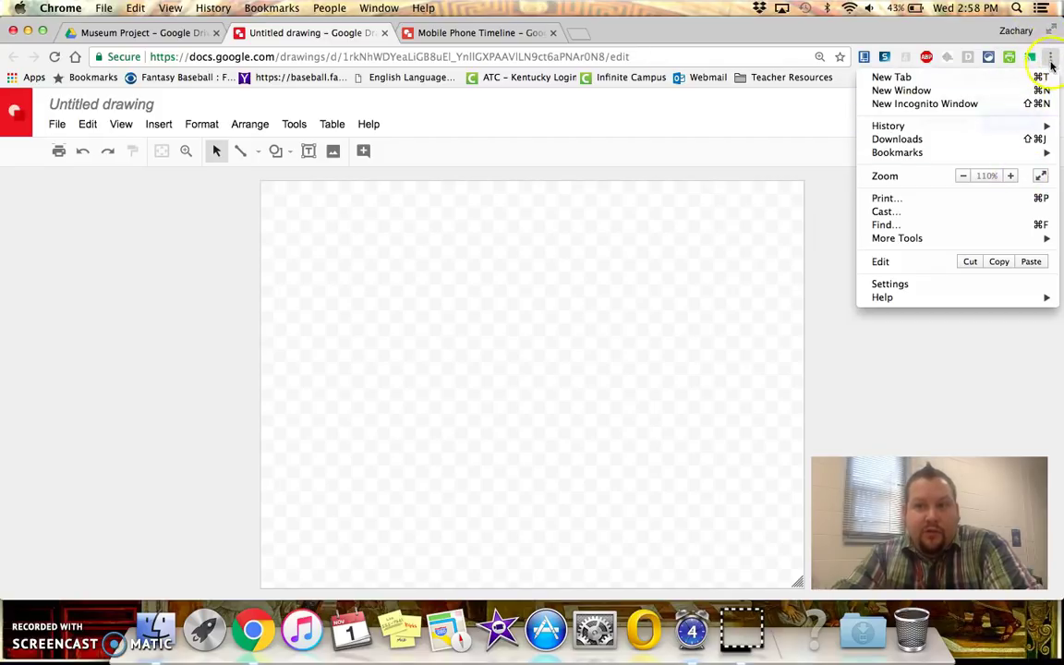
click(1010, 176)
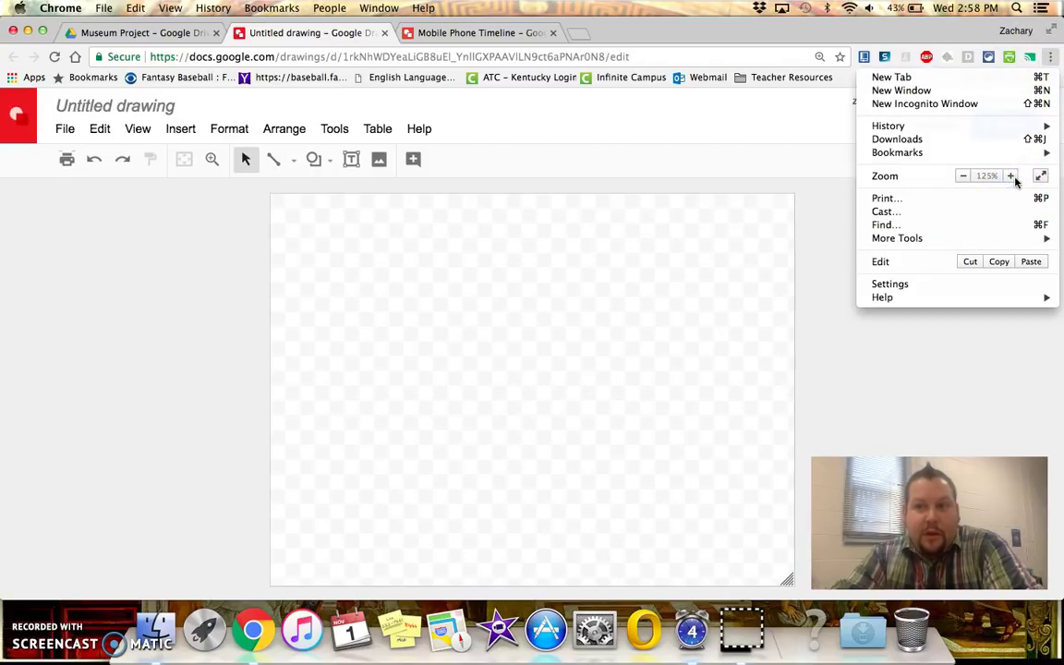
click(1011, 176)
click(963, 176)
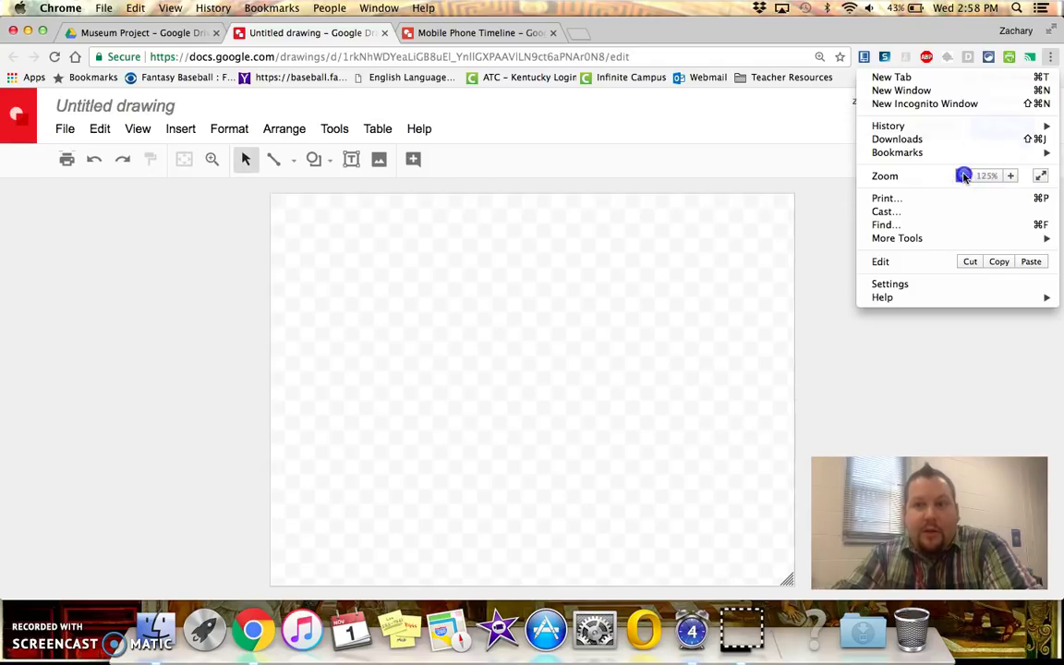
click(963, 175)
click(963, 175)
click(841, 403)
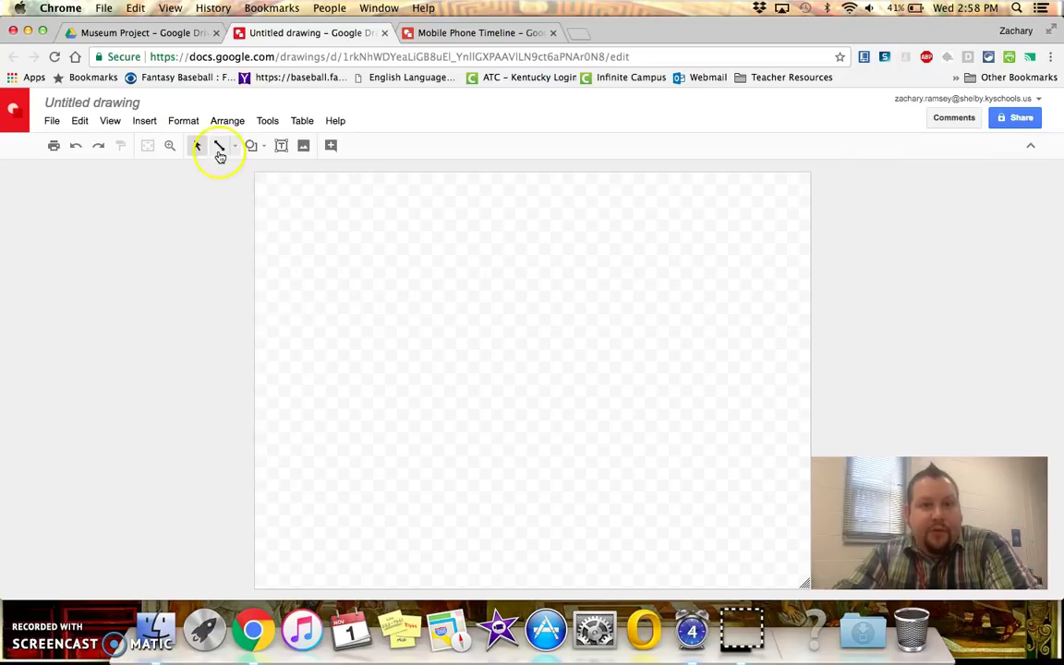
- Title the drawing with the author's surname followed by 'Timeline', correcting typos along the way
click(92, 102)
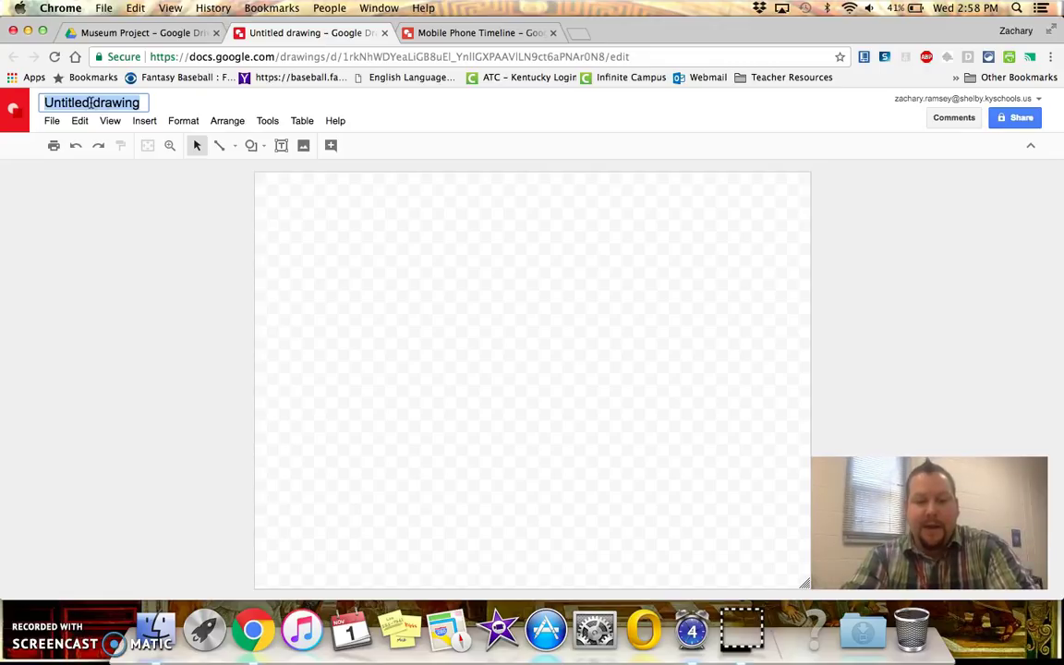
text(Za)
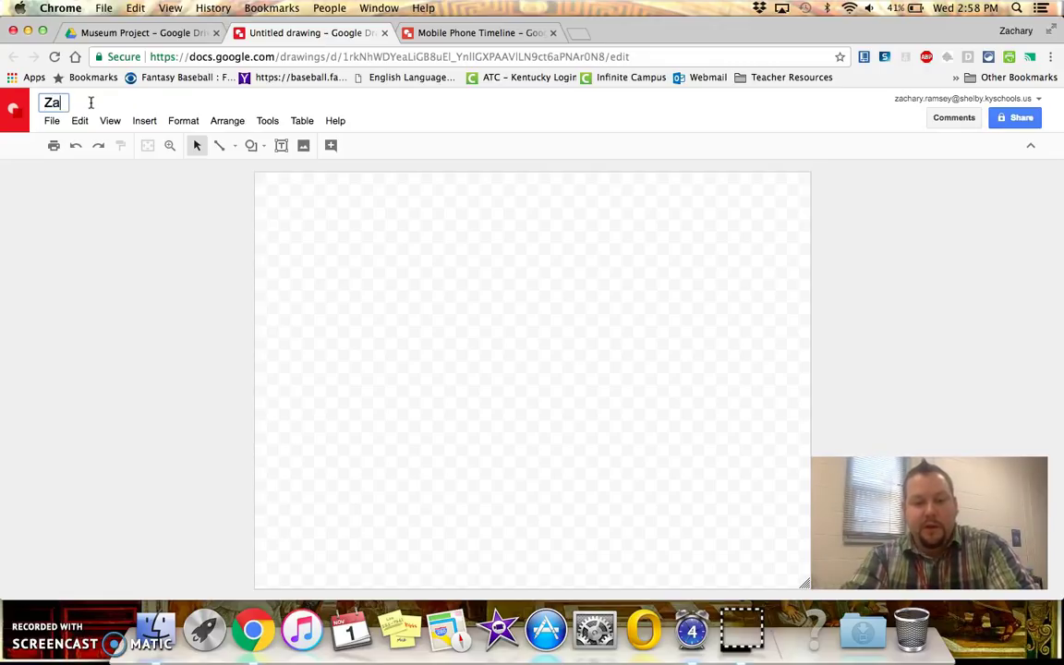
key(BackSpace)
key(BackSpace)
text(Ramsey)
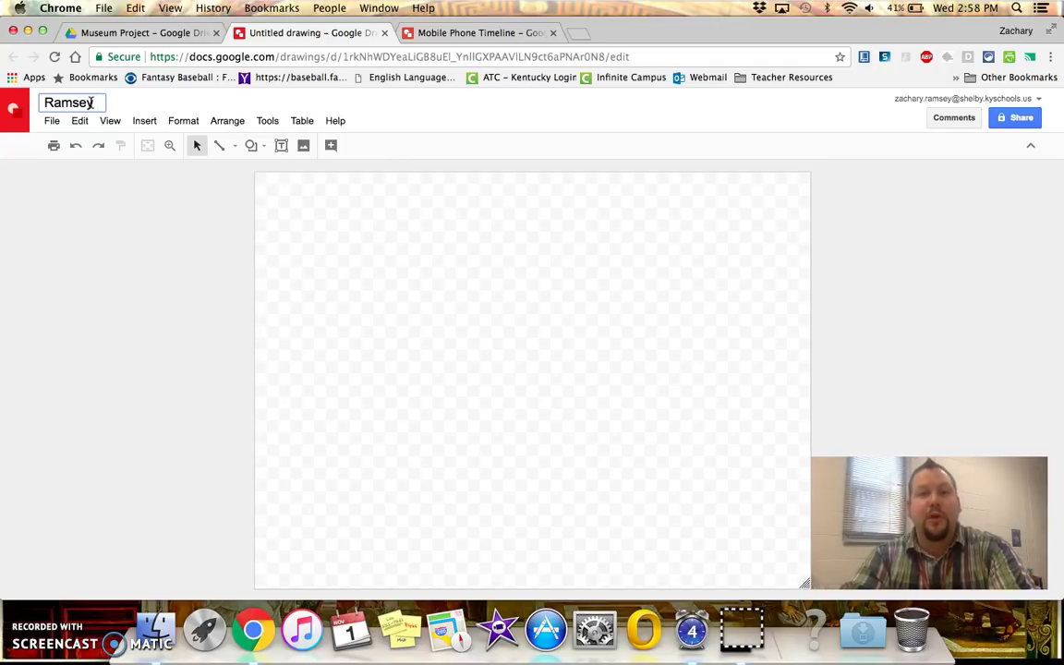
text(Tm)
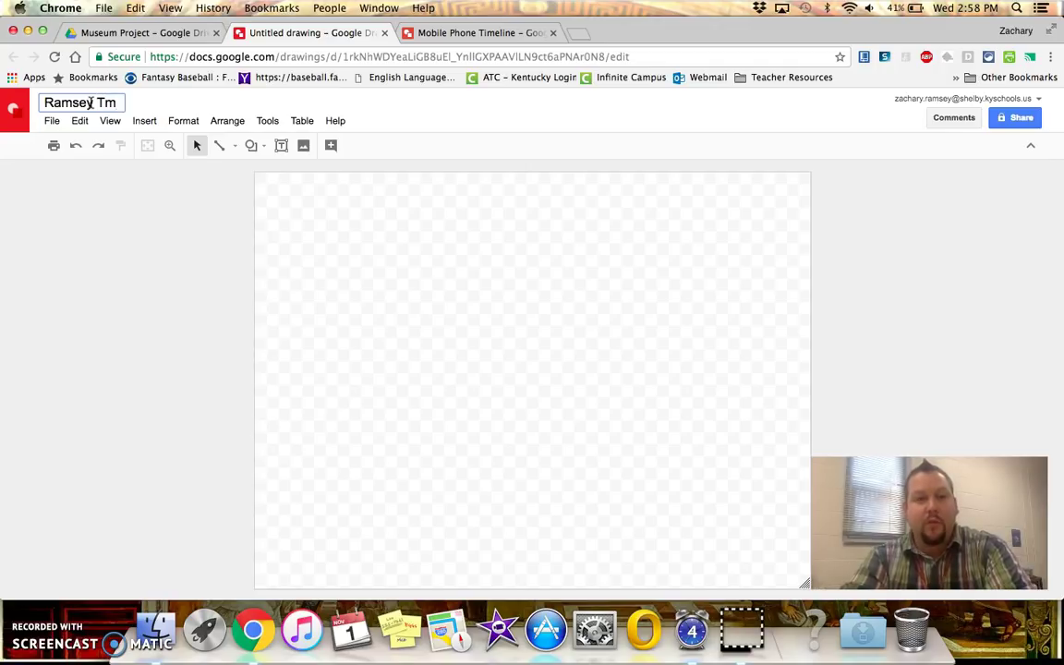
key(BackSpace)
text(imeline)
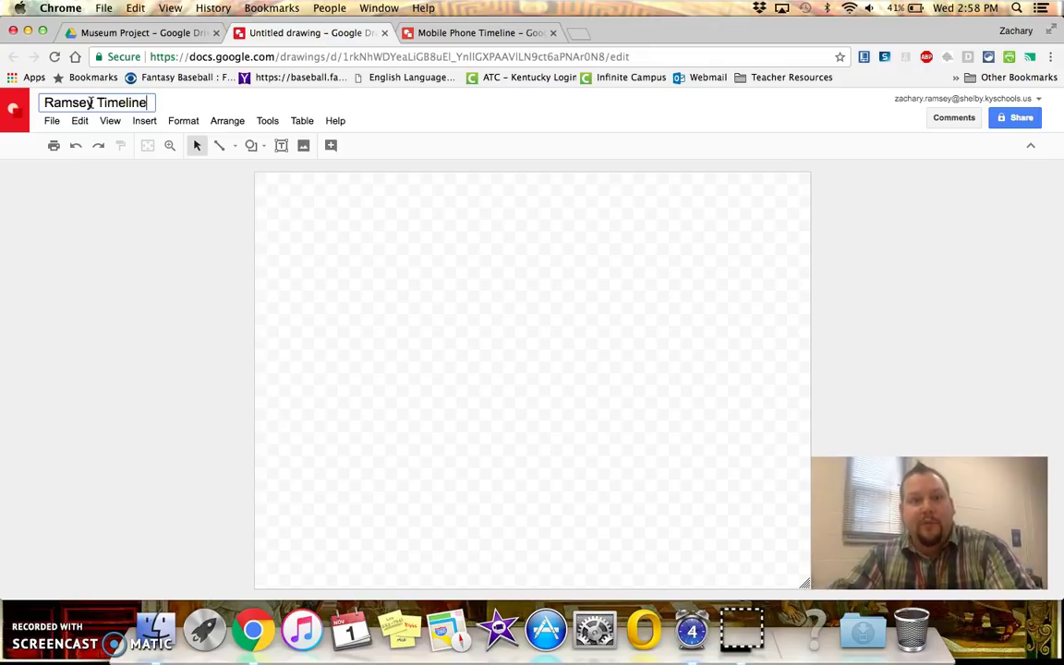
click(426, 372)
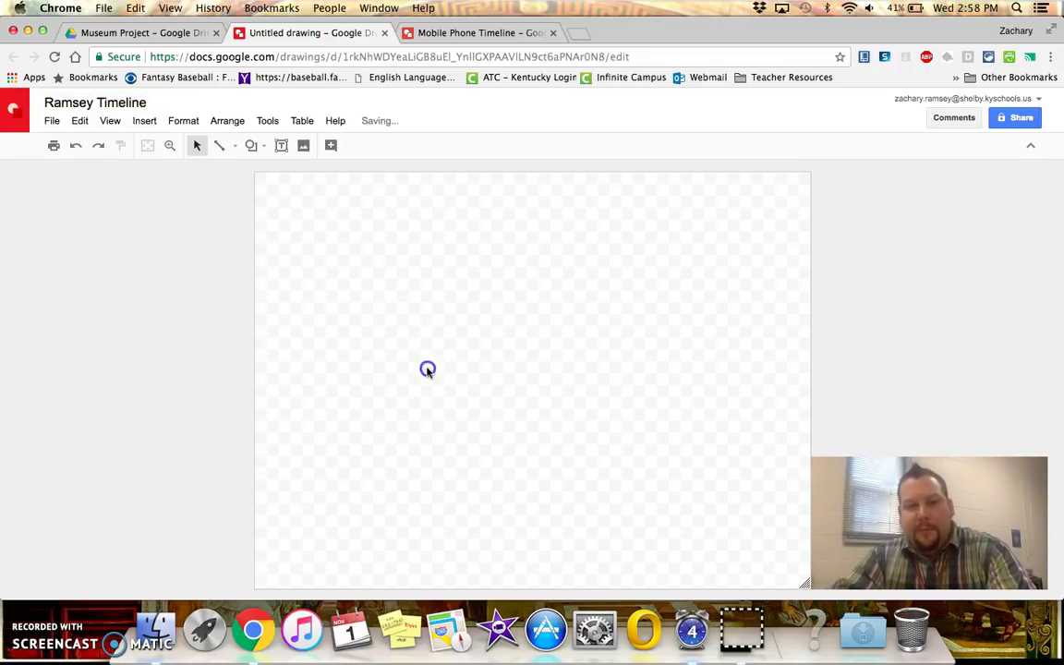
- Draw a horizontal line across the full canvas and snap it onto the vertical centre guide
click(219, 148)
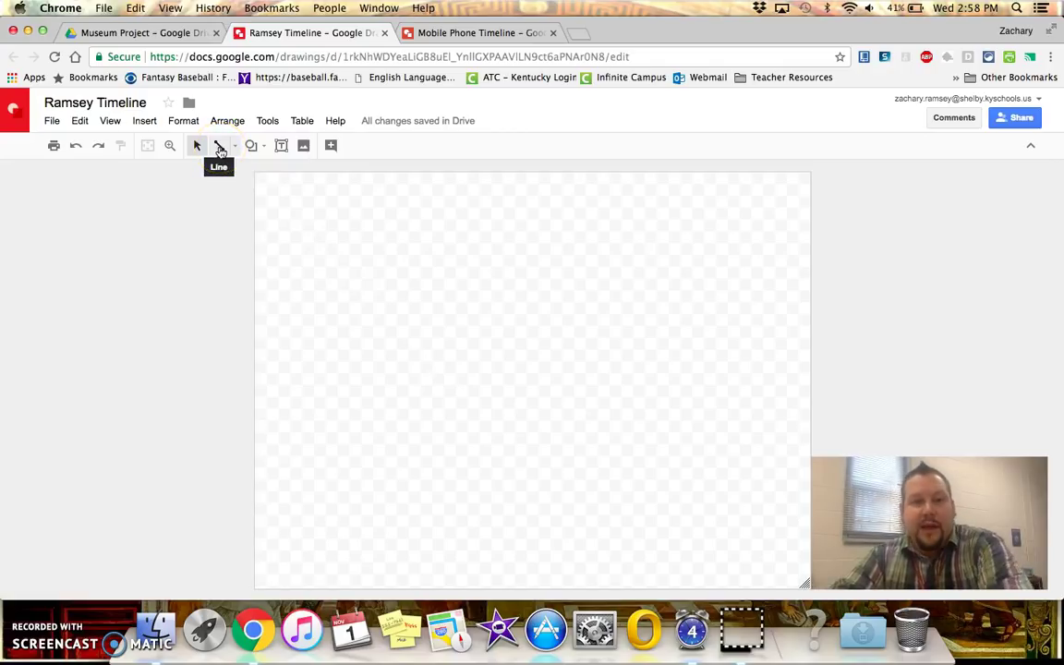
click(220, 147)
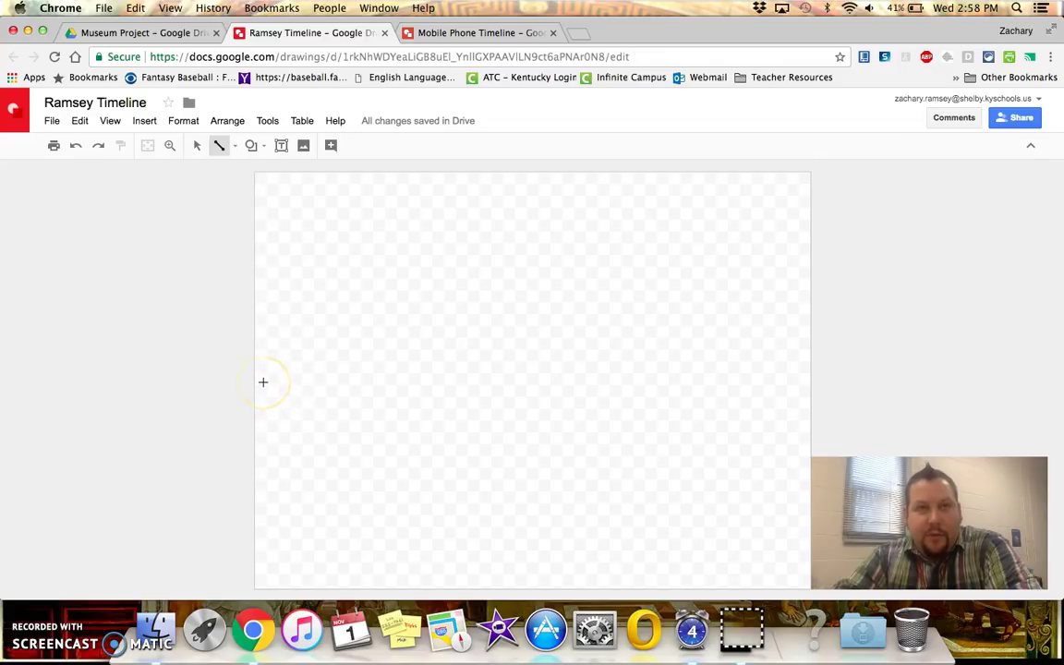
drag(263, 382, 806, 381)
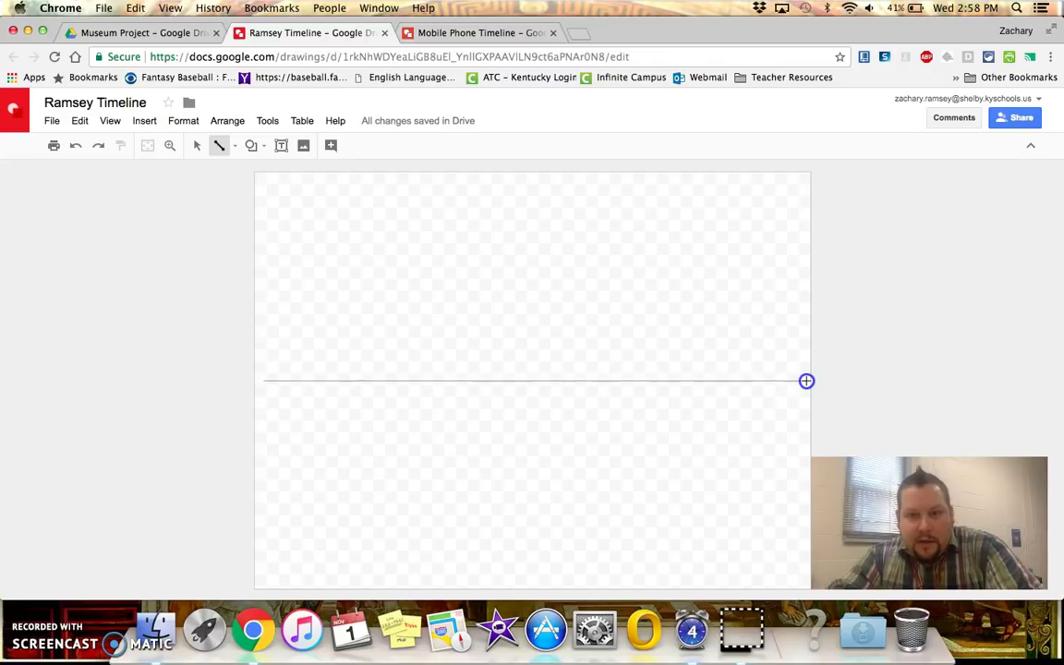
drag(806, 380, 806, 380)
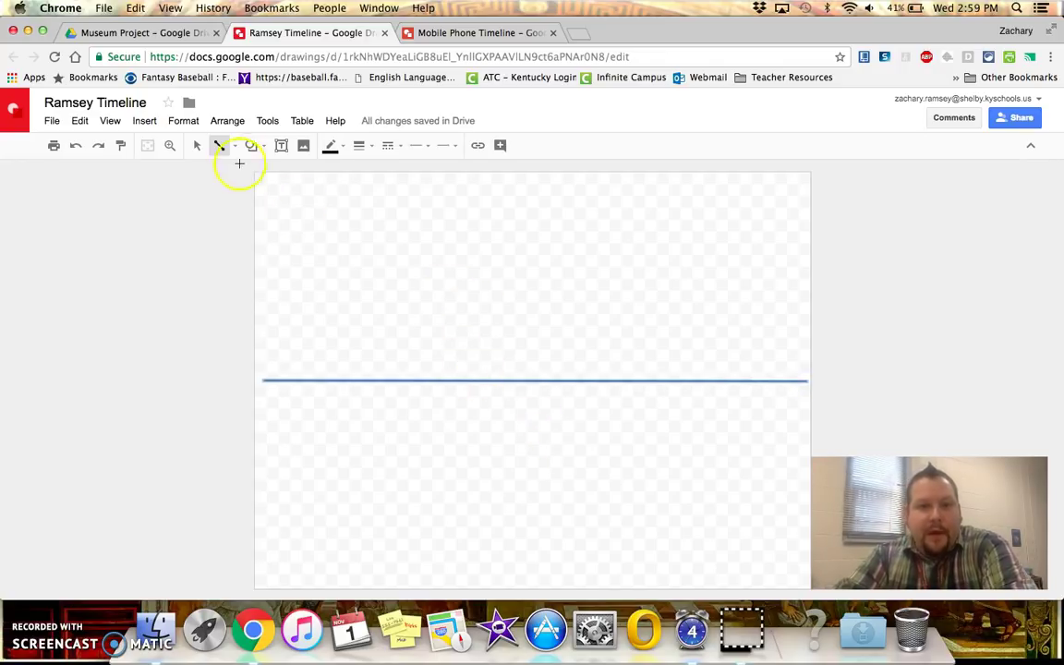
click(195, 146)
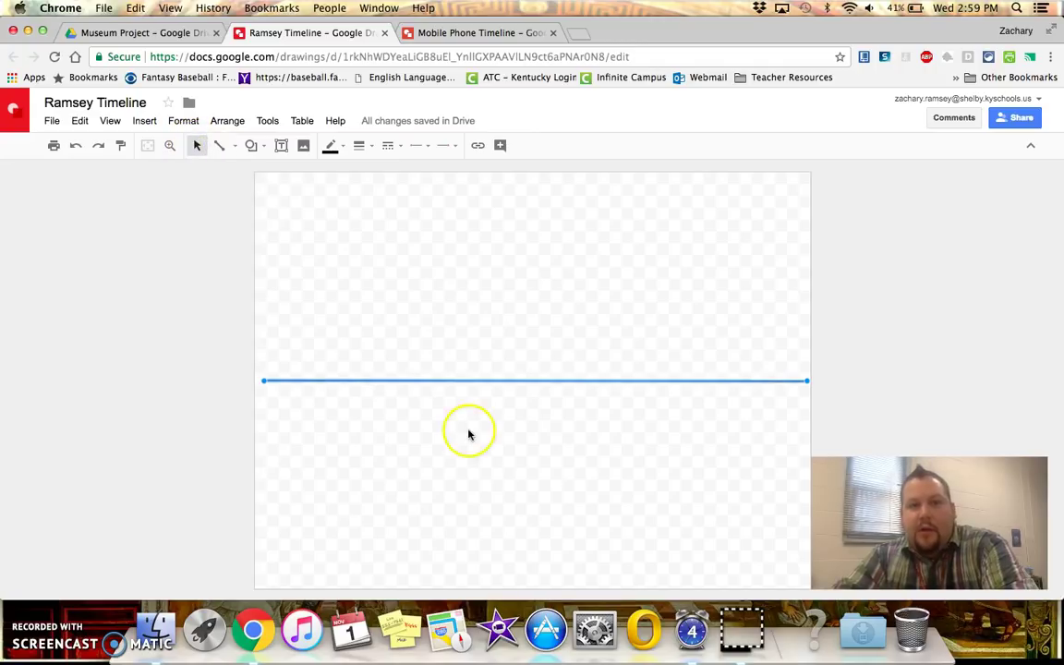
mouse_move(490, 381)
mouse_down()
mouse_move(486, 366)
mouse_move(488, 400)
mouse_move(486, 383)
mouse_up()
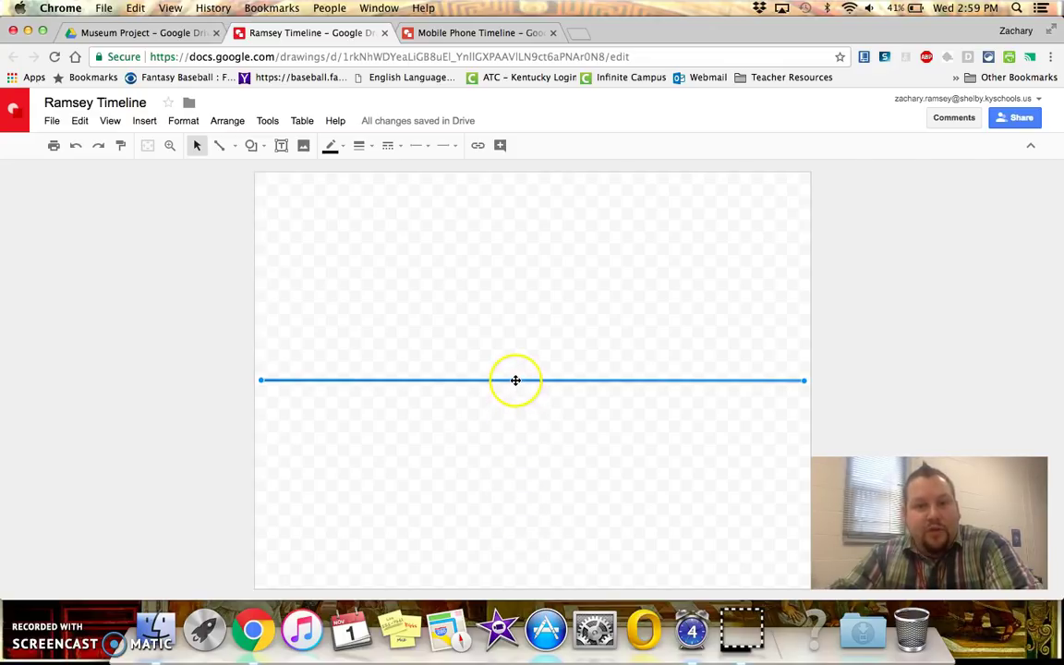
mouse_move(515, 381)
mouse_down()
mouse_move(516, 325)
mouse_move(515, 381)
mouse_up()
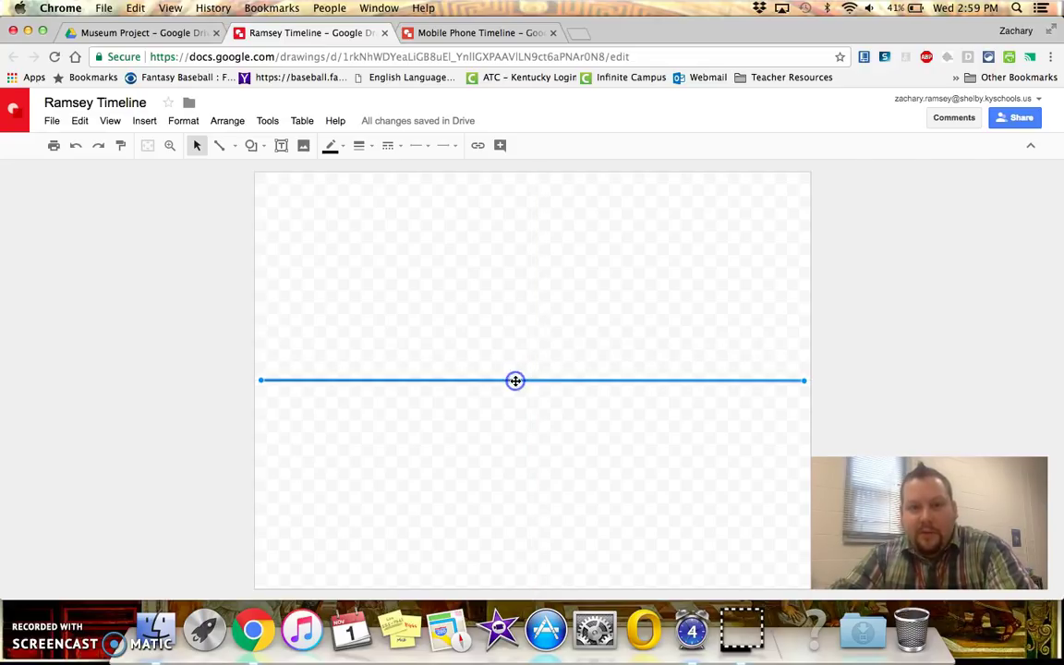
click(510, 457)
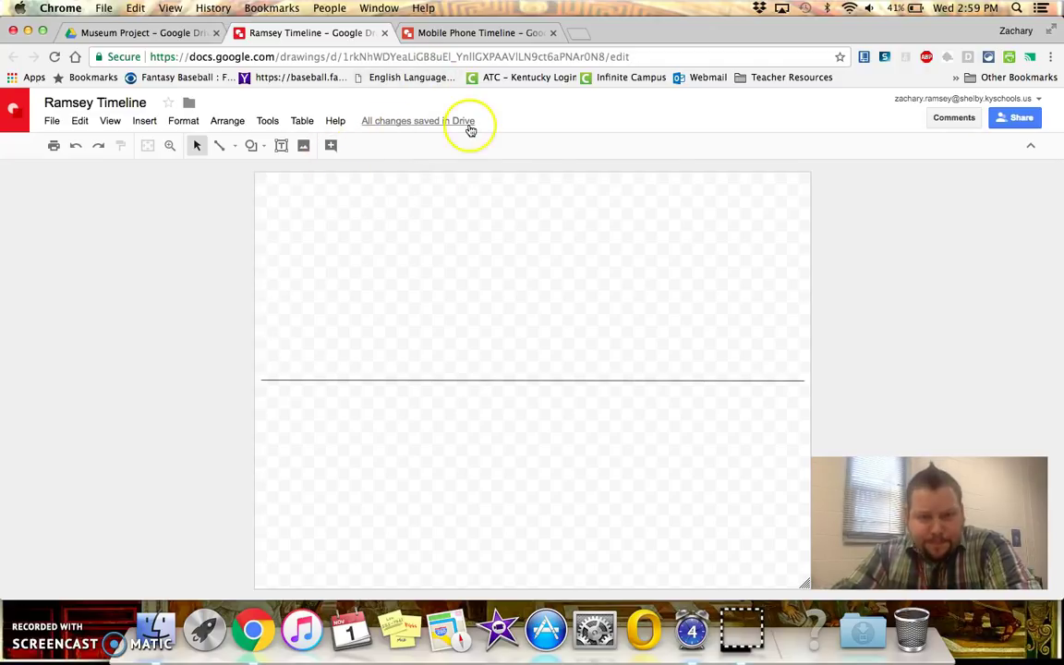
click(454, 33)
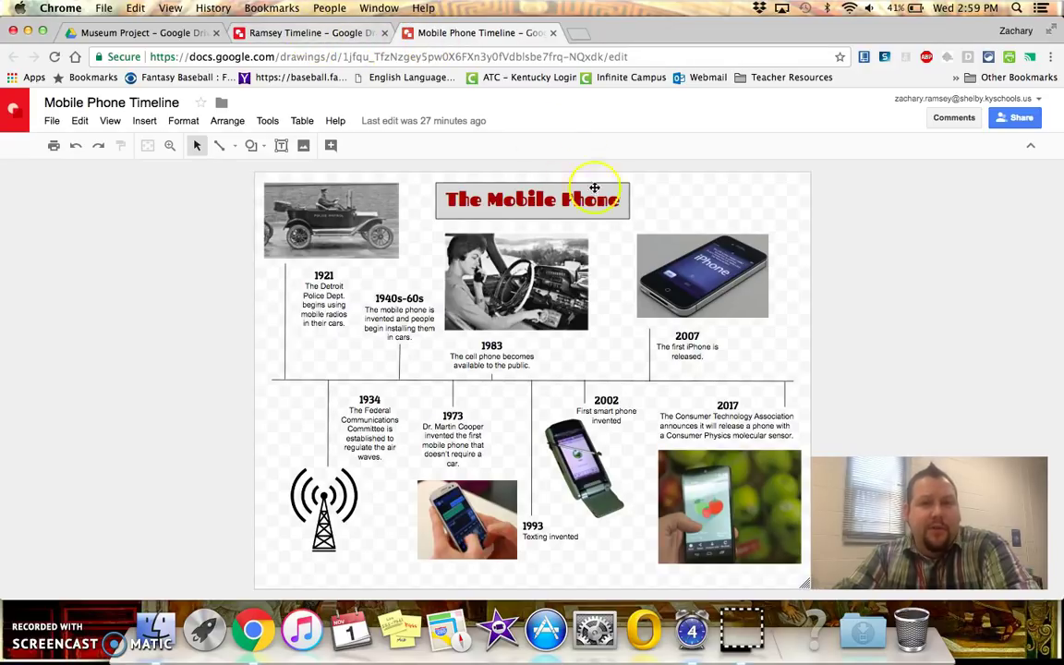
click(324, 34)
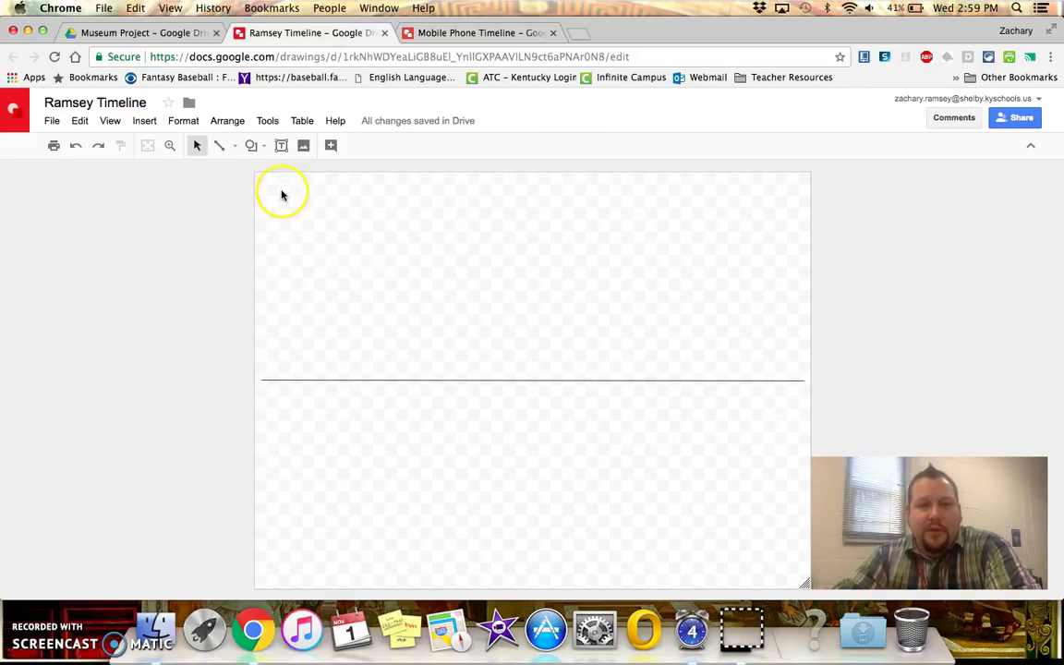
- Draw a title text box near the top and correct 'Mobie' to 'Mobile'
click(281, 145)
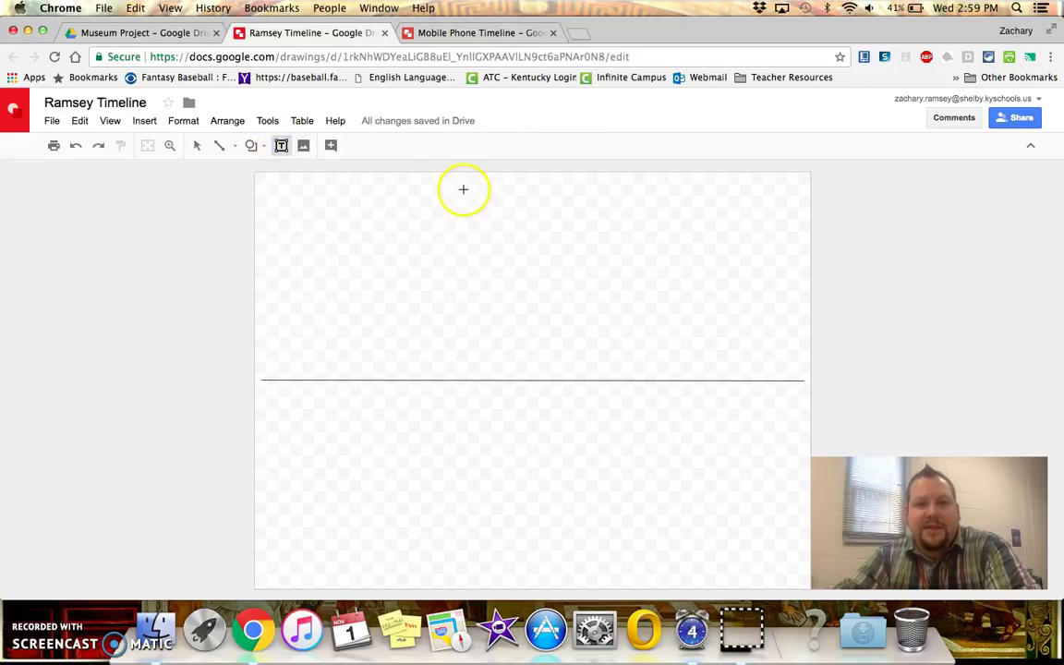
drag(463, 190, 641, 234)
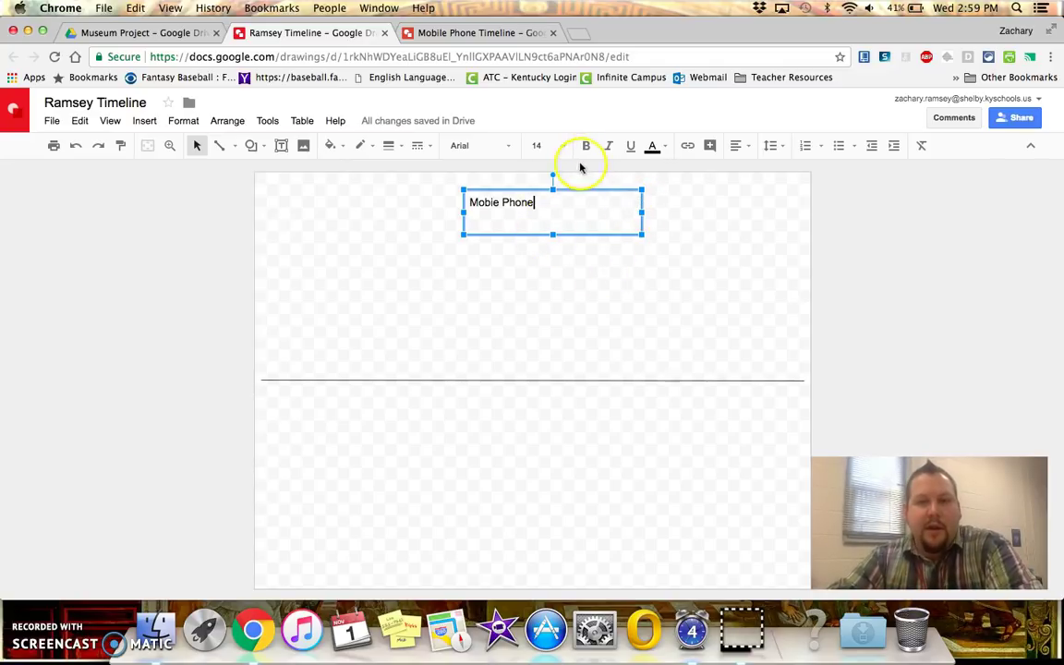
drag(543, 201, 464, 201)
click(495, 203)
text(l)
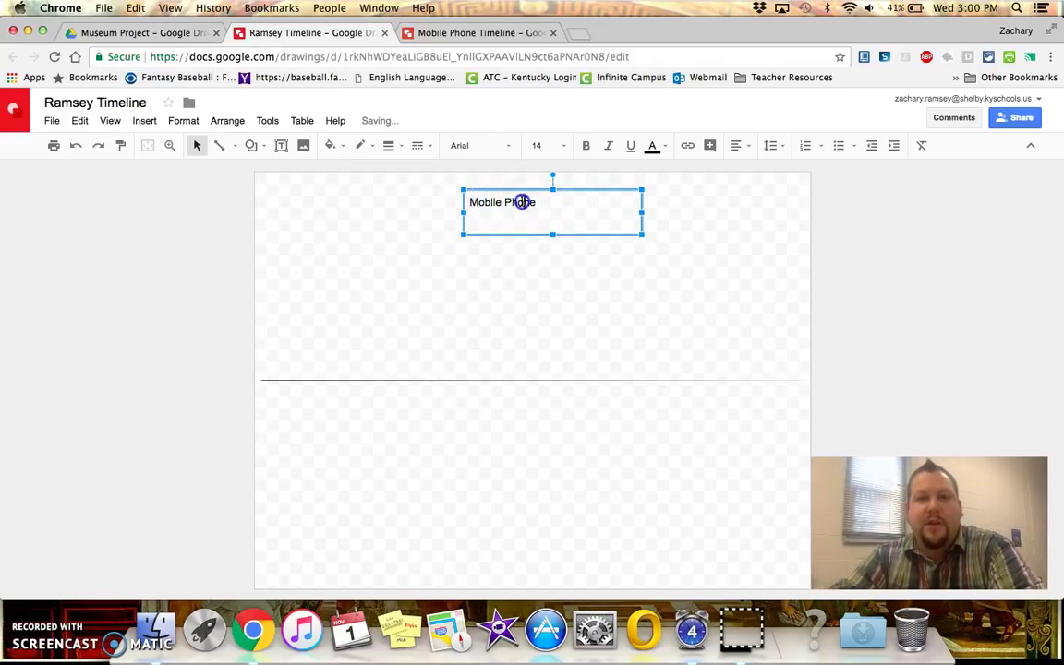
- Set the Mobile Phone title in Patua One at size 18
drag(536, 201, 475, 207)
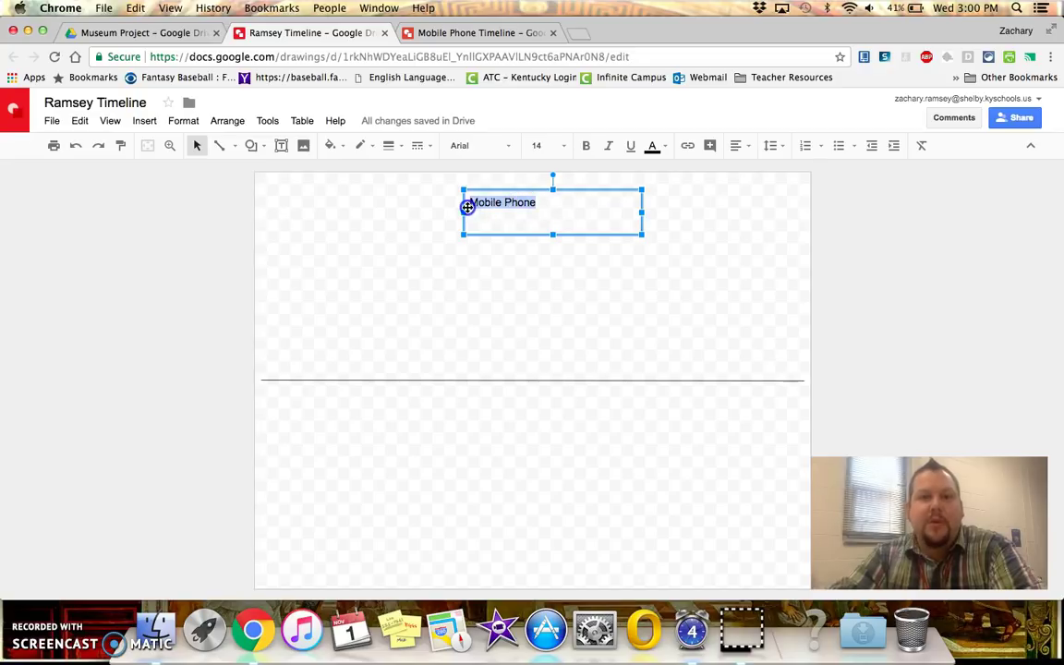
click(458, 146)
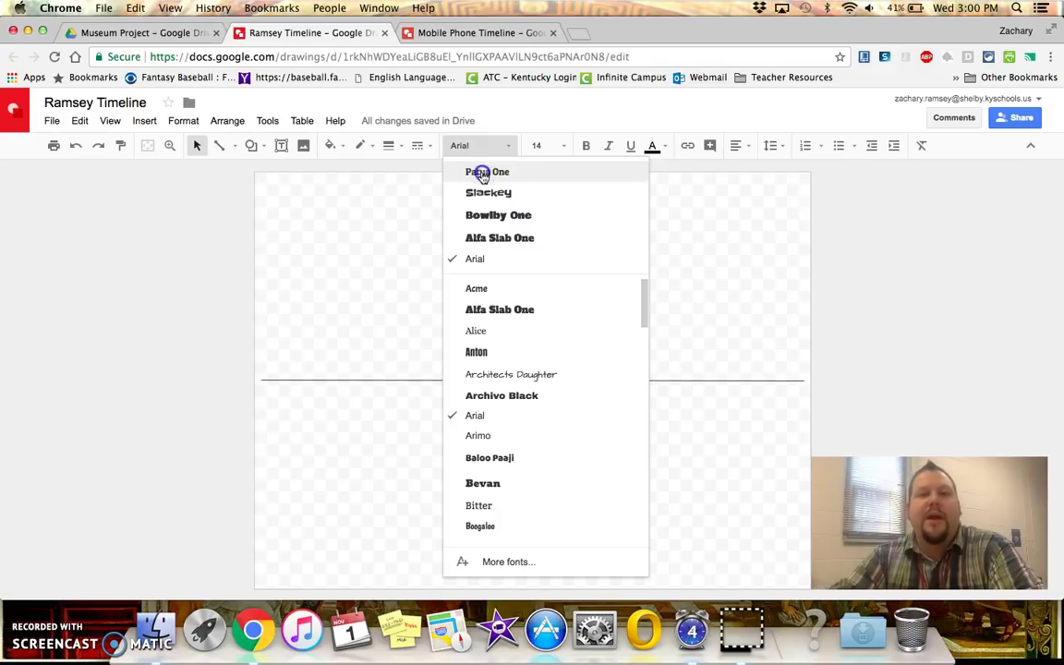
click(487, 174)
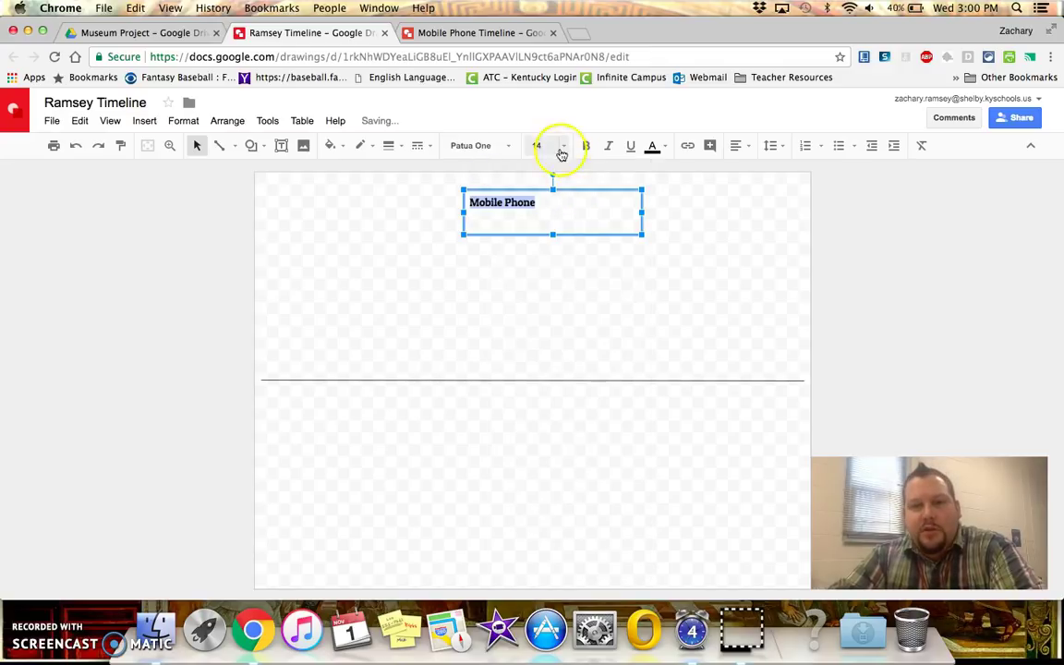
click(558, 145)
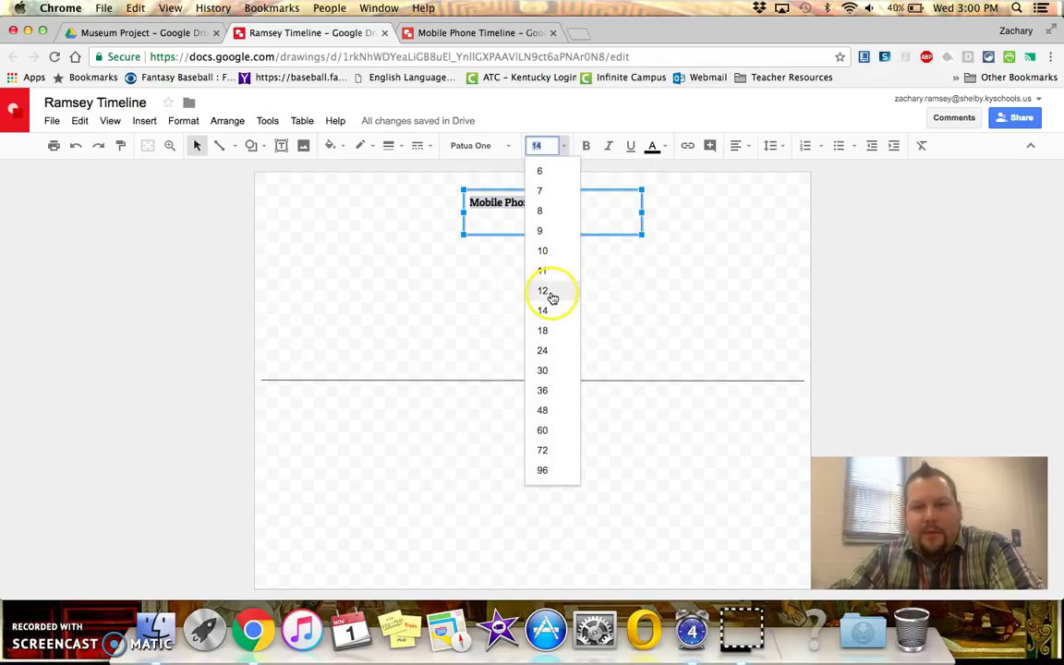
click(547, 333)
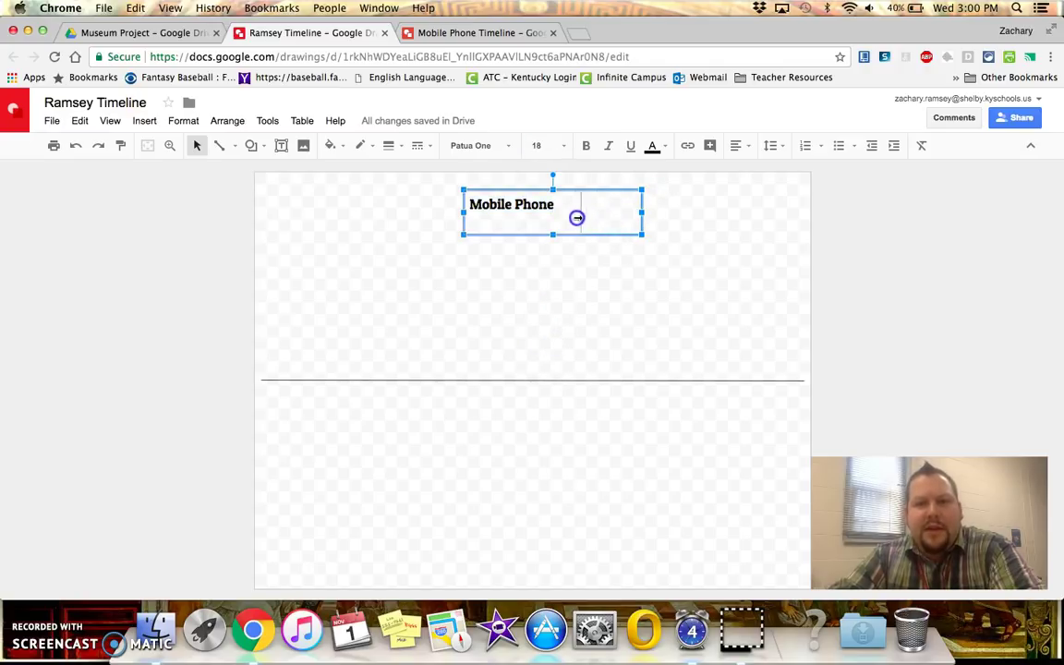
- Centre-align the title and shrink its text box to fit it snugly
drag(560, 219, 561, 219)
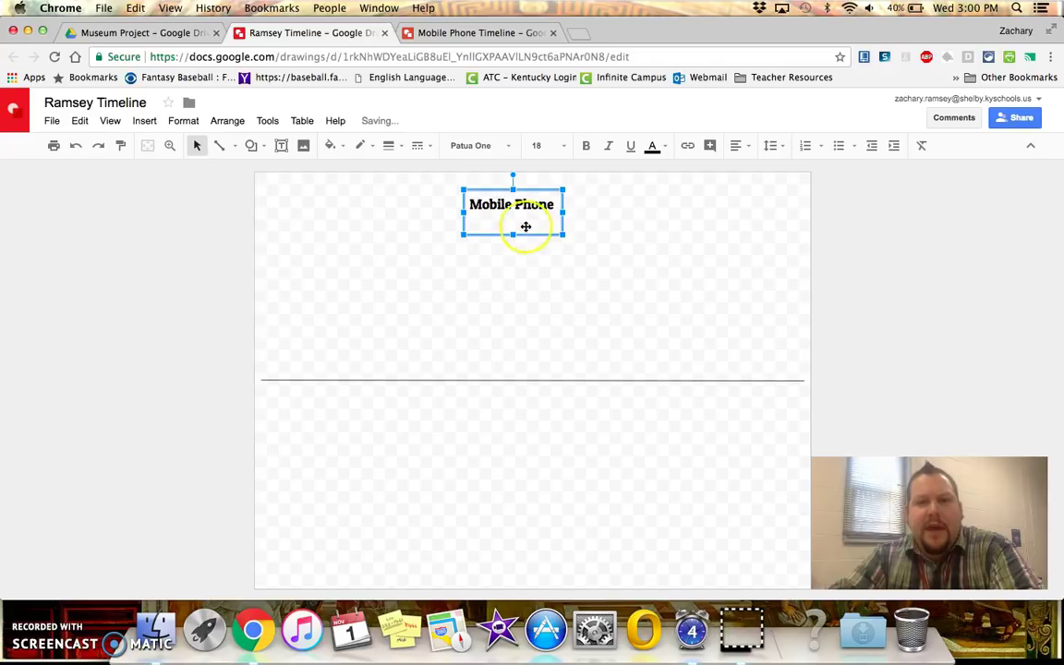
click(736, 144)
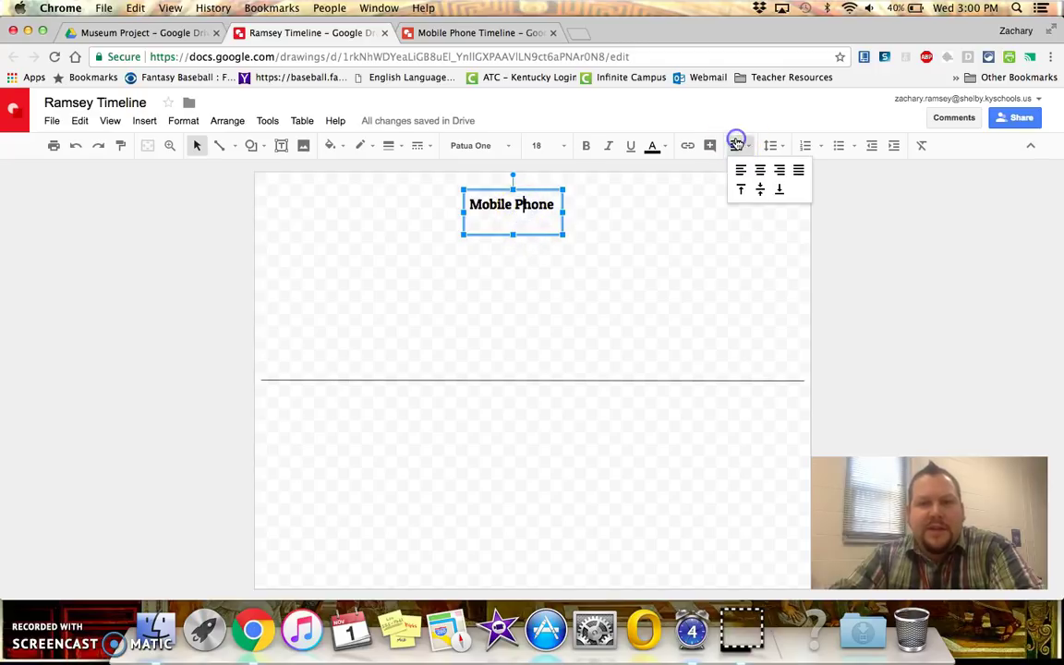
click(759, 171)
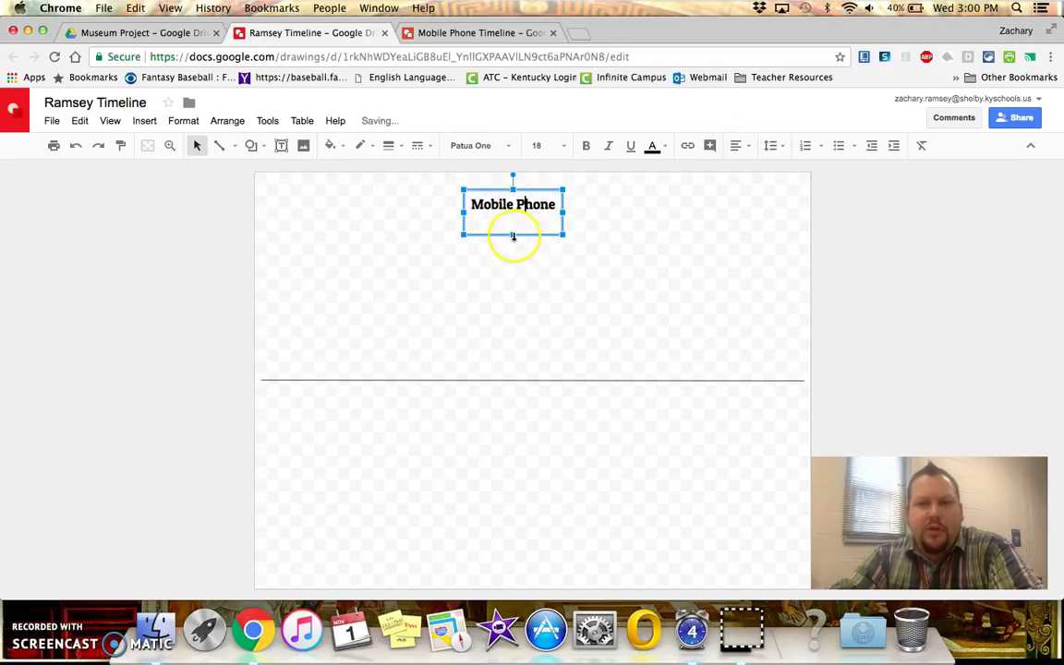
drag(512, 234, 514, 219)
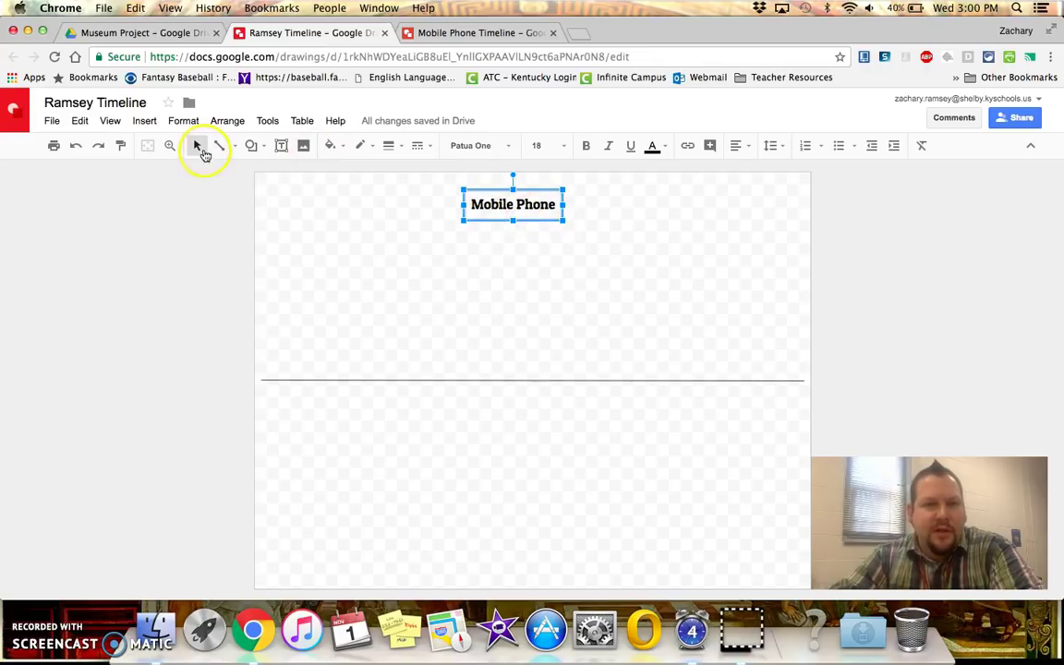
click(538, 204)
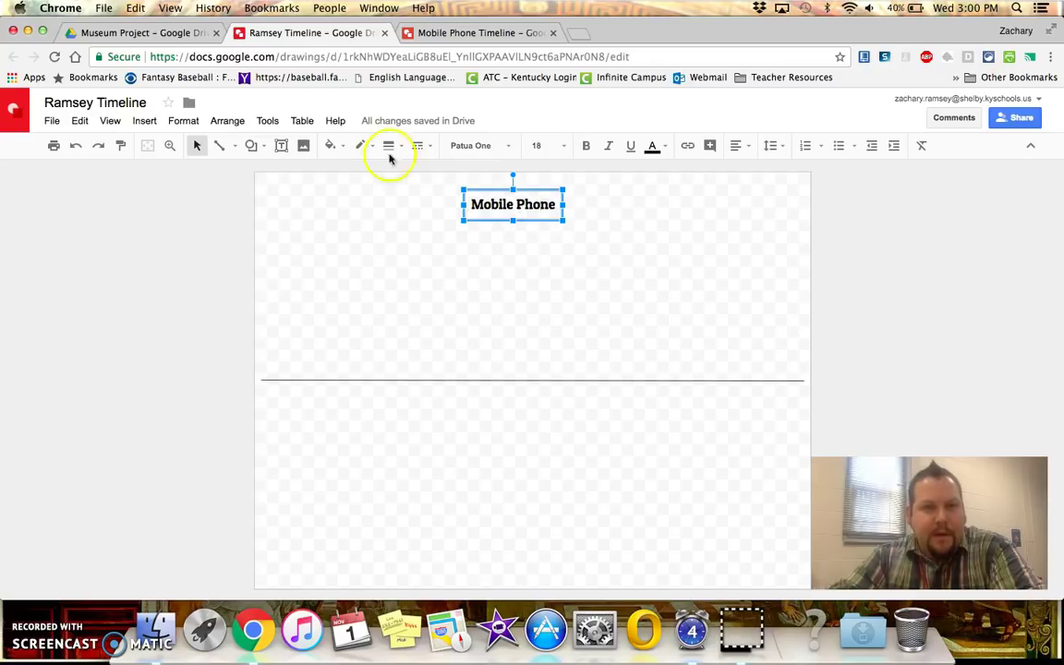
right_click(495, 202)
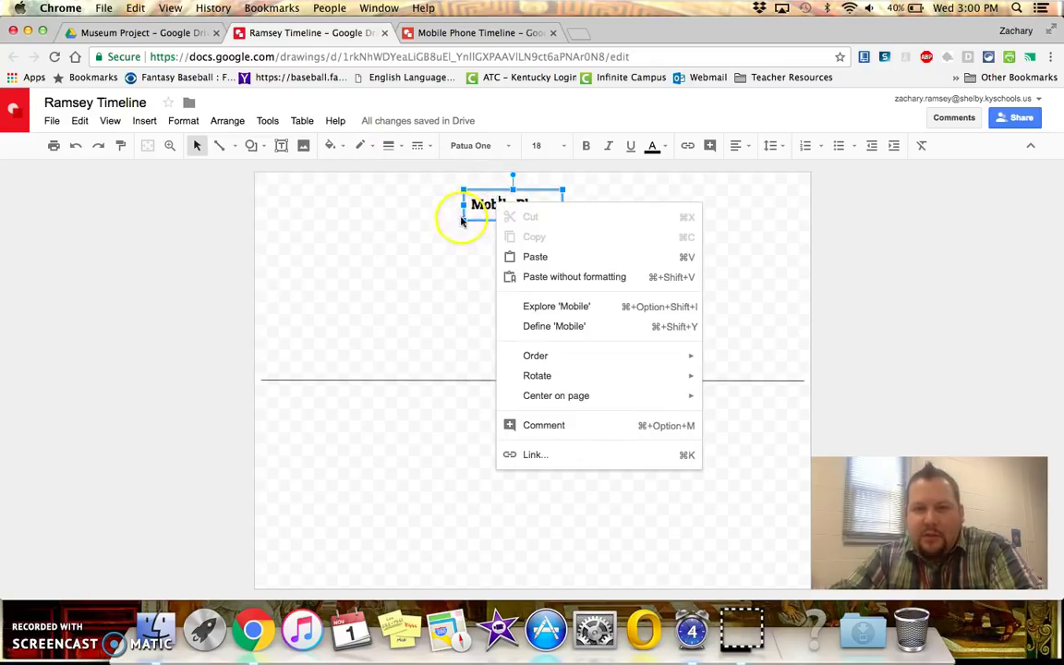
click(477, 218)
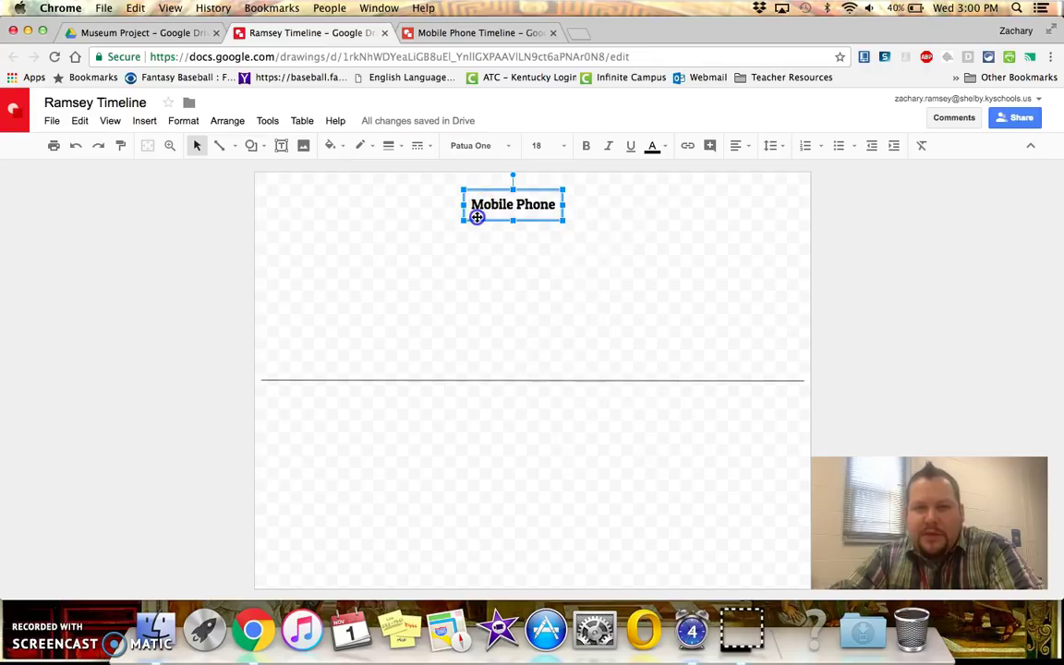
- Fill the title box with grey and make its text dark red
click(337, 146)
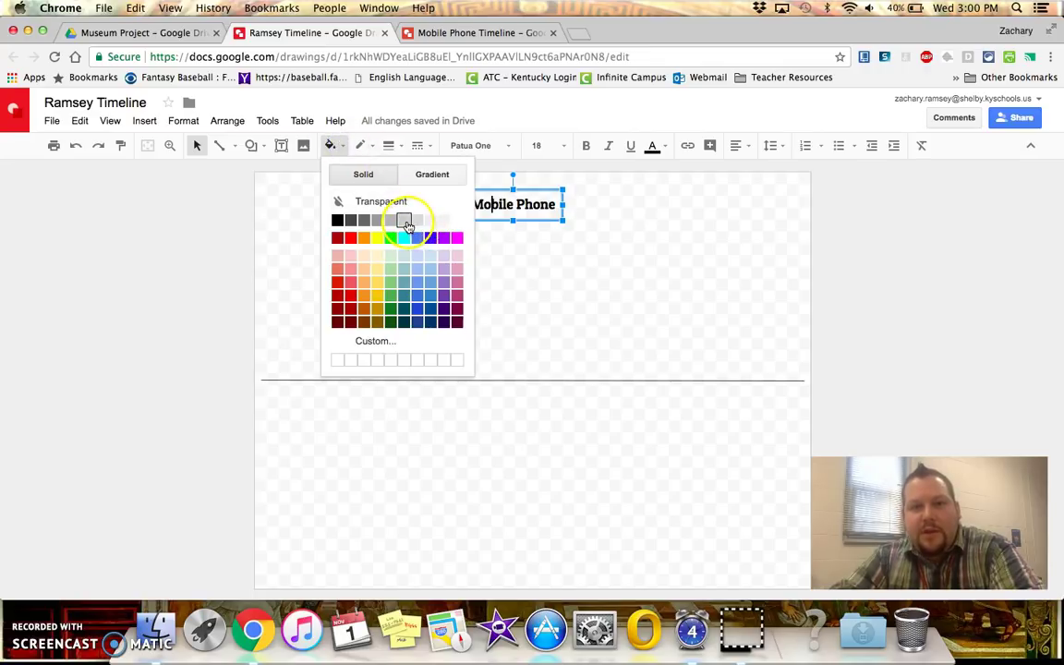
click(405, 222)
click(524, 205)
click(515, 204)
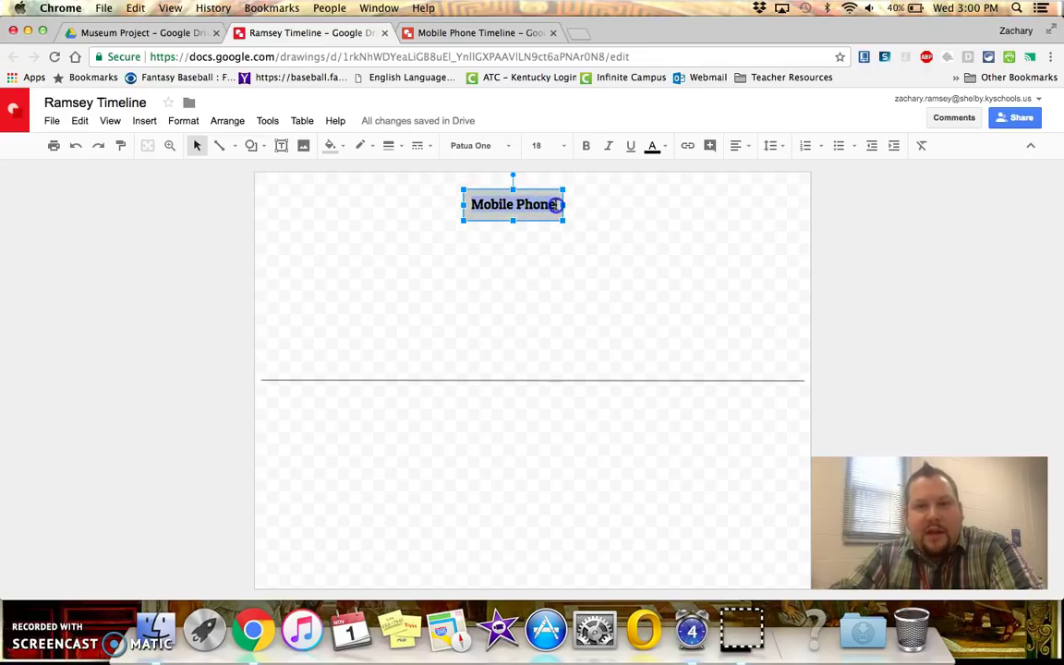
click(655, 145)
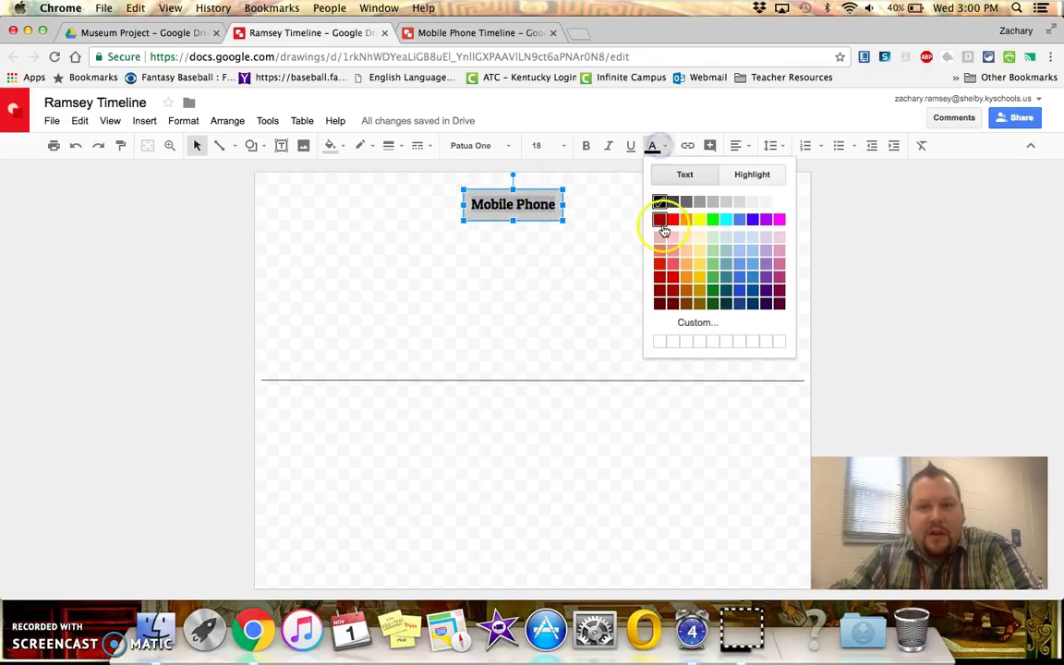
click(661, 220)
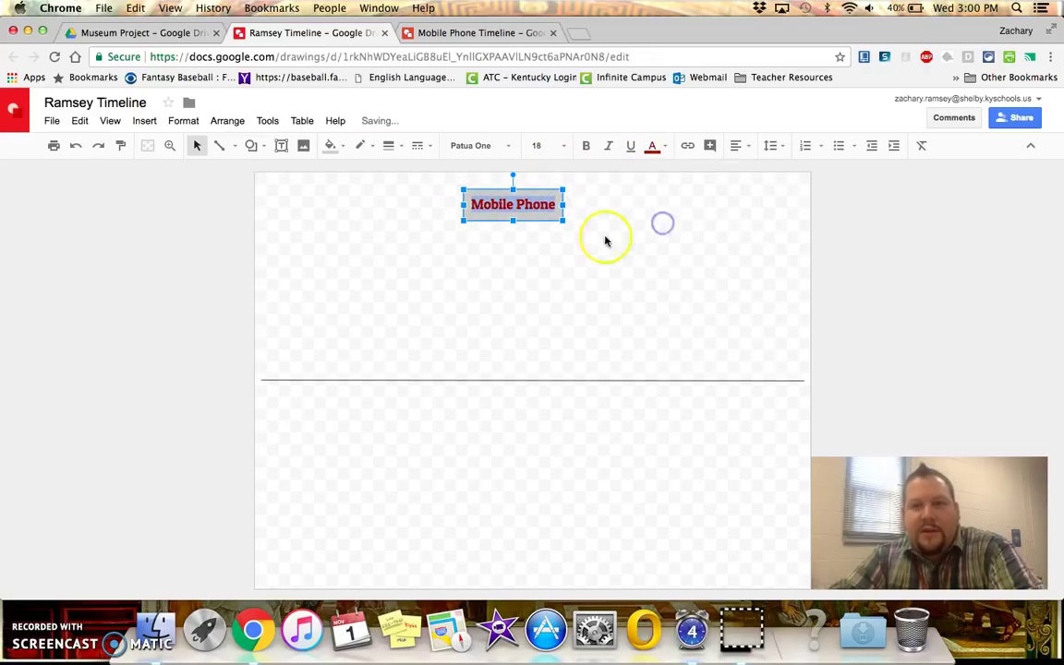
click(520, 266)
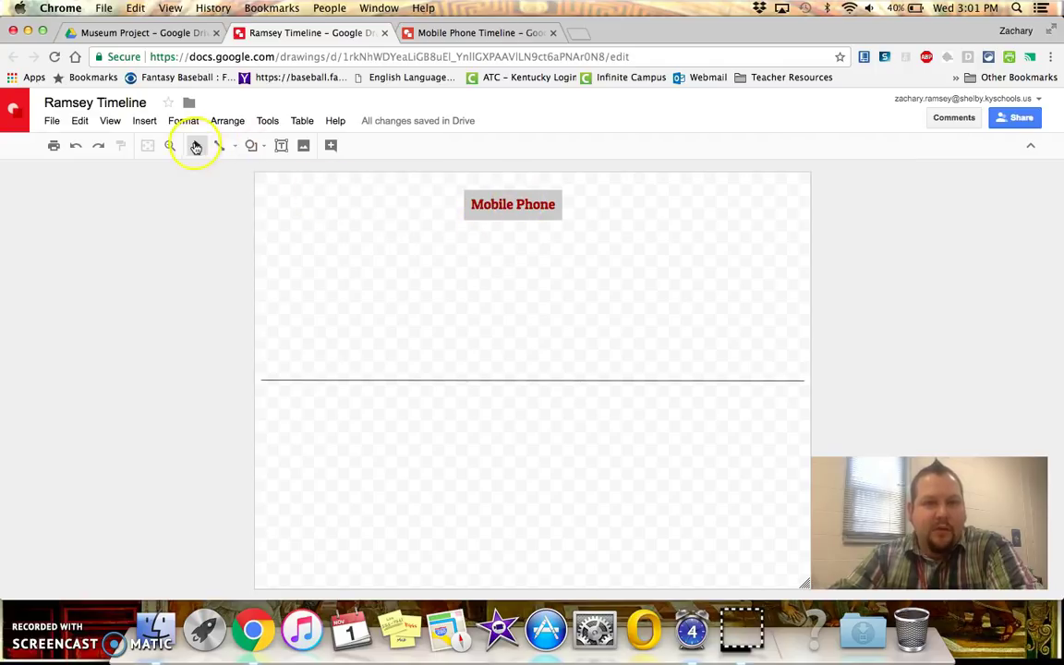
- Move the Mobile Phone title box up to the top centre of the canvas
click(480, 203)
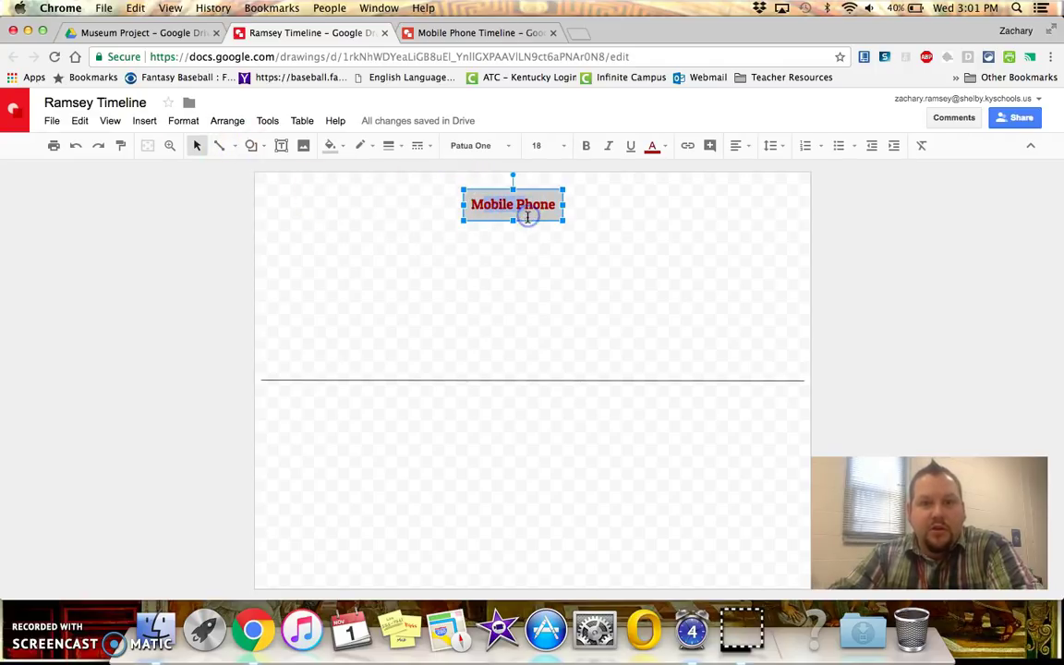
mouse_move(528, 219)
mouse_down()
mouse_move(589, 251)
mouse_move(638, 304)
mouse_move(519, 202)
mouse_move(537, 214)
mouse_up()
click(329, 318)
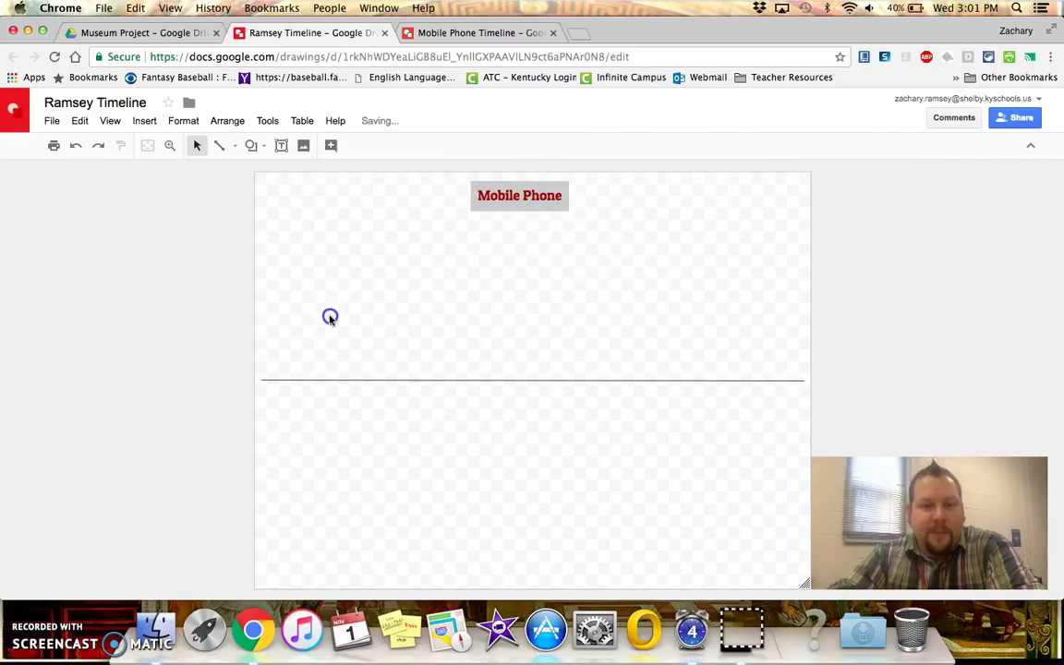
- Draw a line at the timeline's left end, undo the stray diagonal, and add a text box above
click(219, 145)
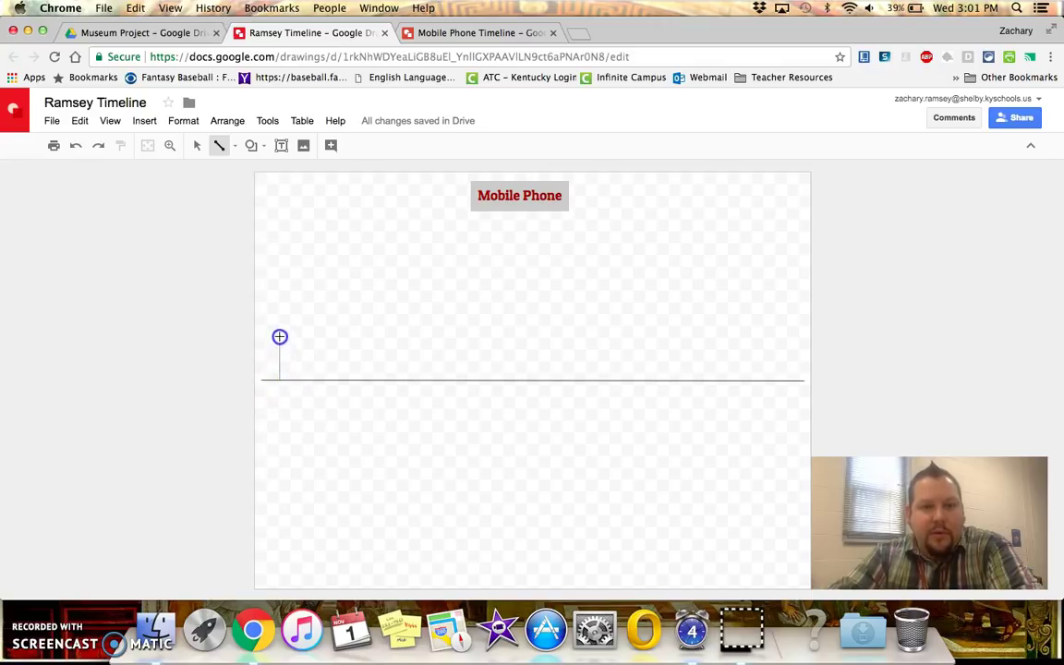
mouse_move(278, 309)
mouse_down()
mouse_move(280, 226)
mouse_move(345, 282)
mouse_up()
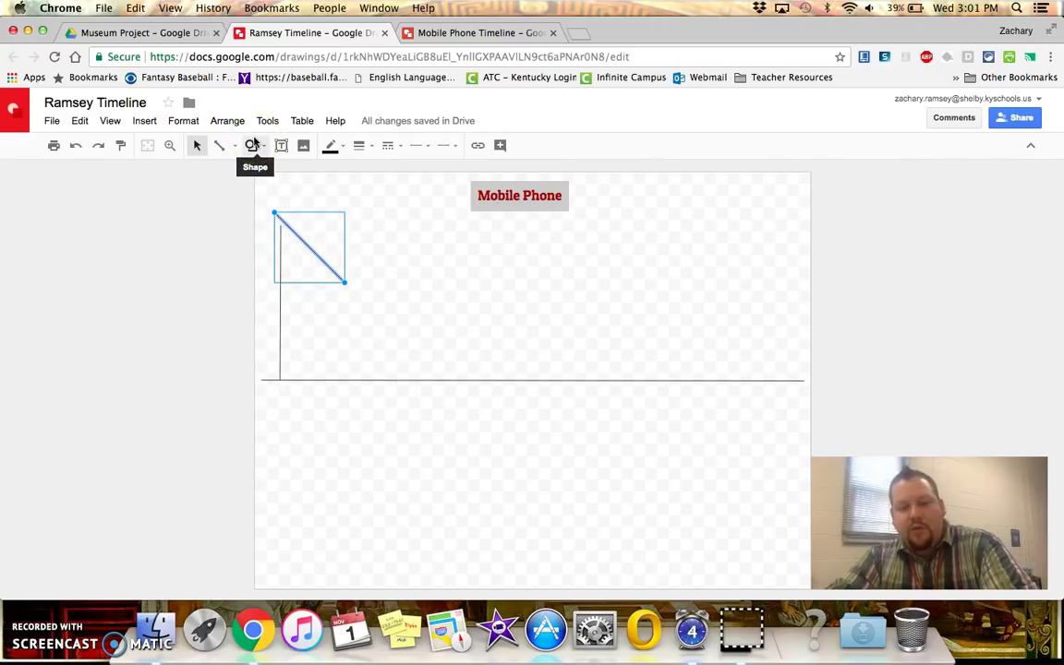
key(super+z)
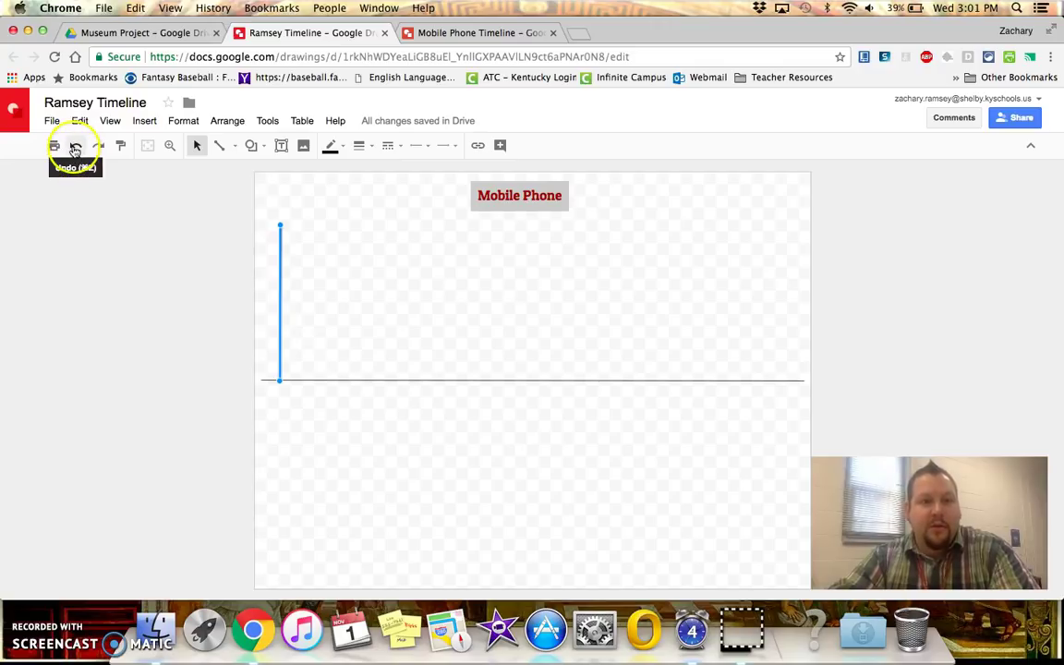
click(325, 318)
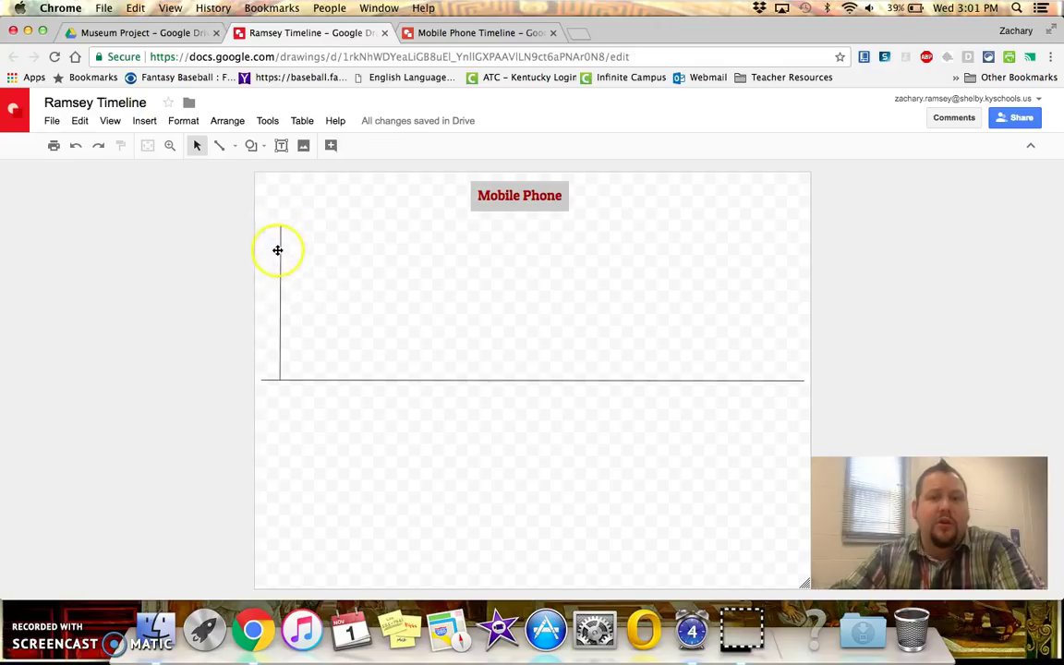
click(280, 145)
drag(261, 190, 337, 222)
- Switch to the finished Mobile Phone Timeline example and select its 1921 entry
click(450, 34)
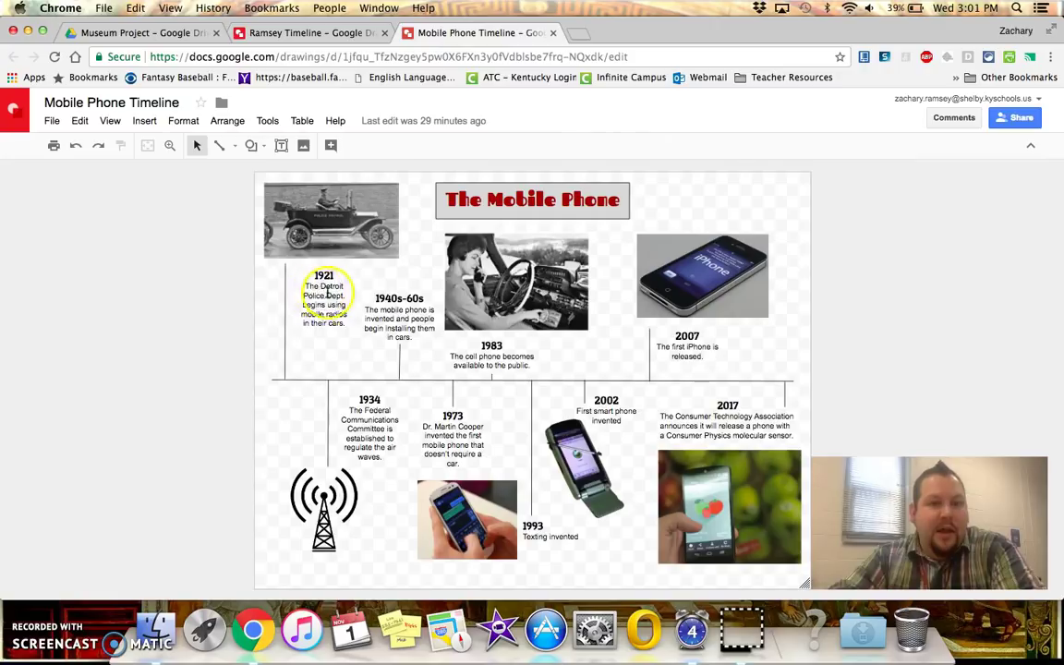
click(316, 275)
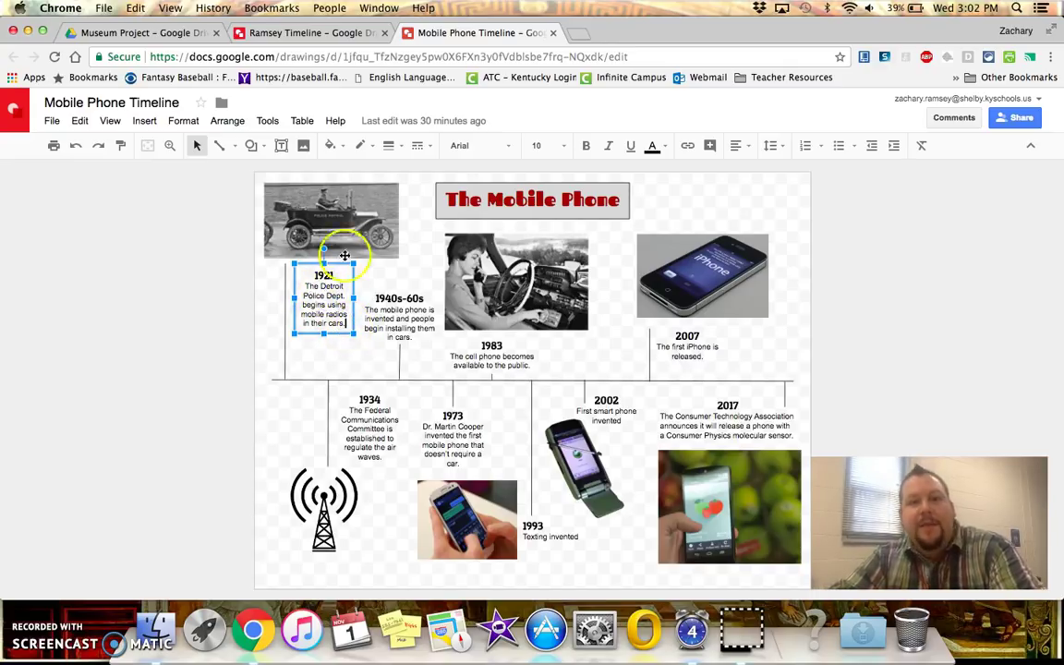
- Enter '1921 Something happened' in the Ramsey Timeline text box and place it beside the left marker
click(308, 34)
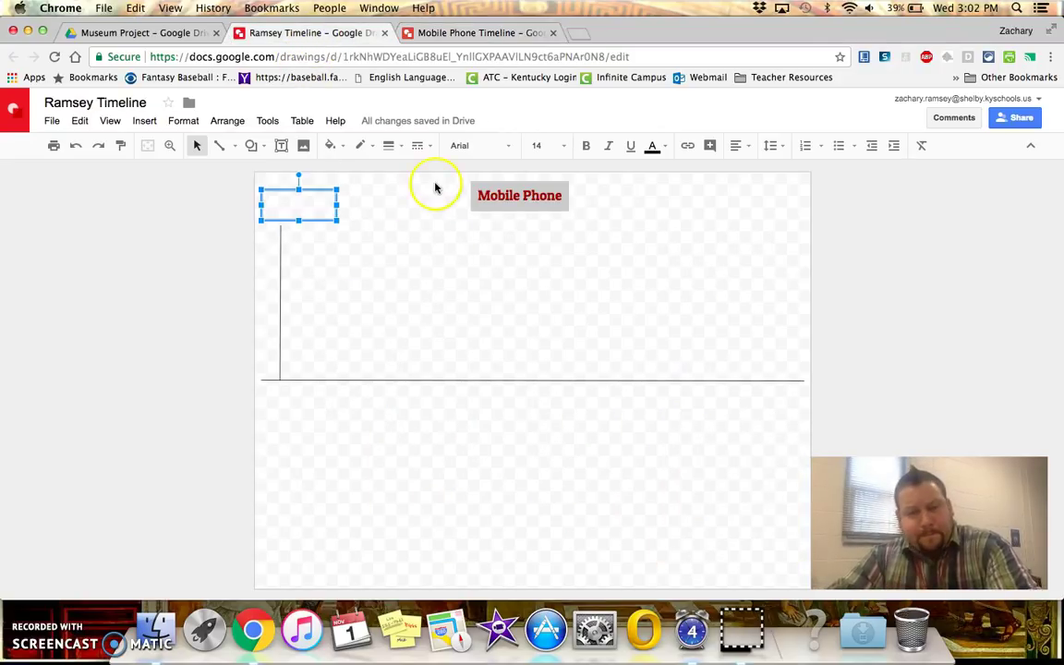
text(1921)
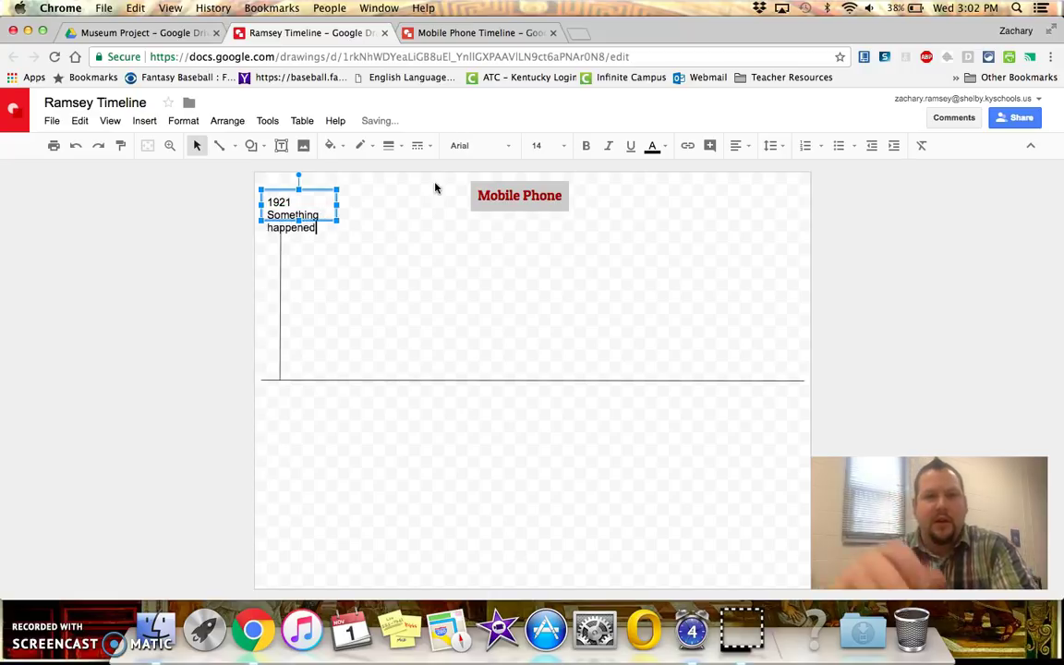
click(299, 226)
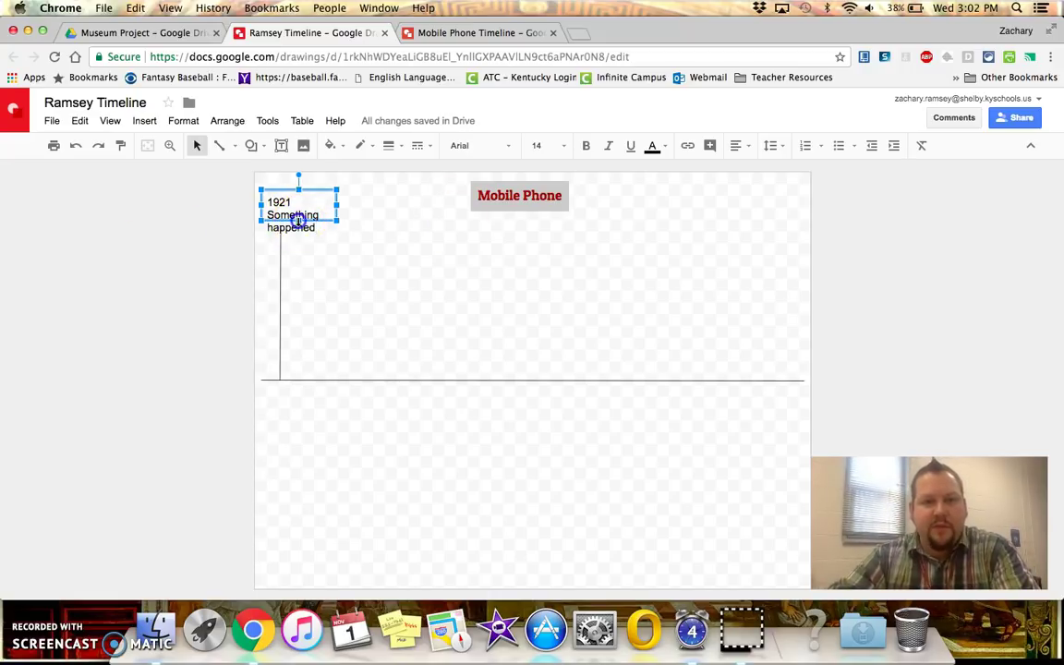
drag(298, 239, 337, 230)
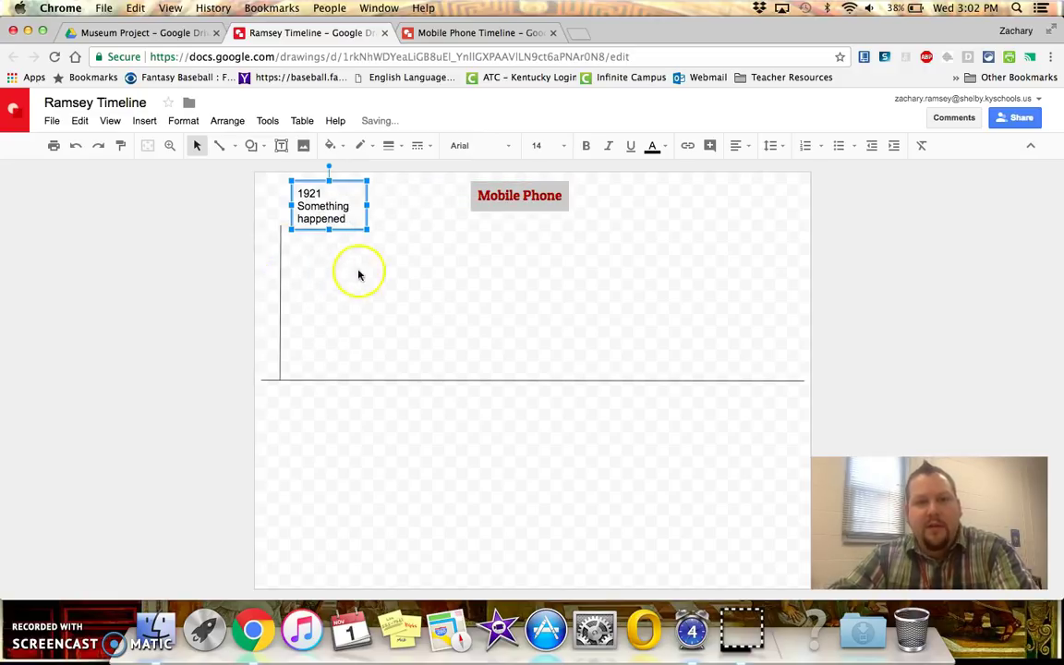
click(339, 271)
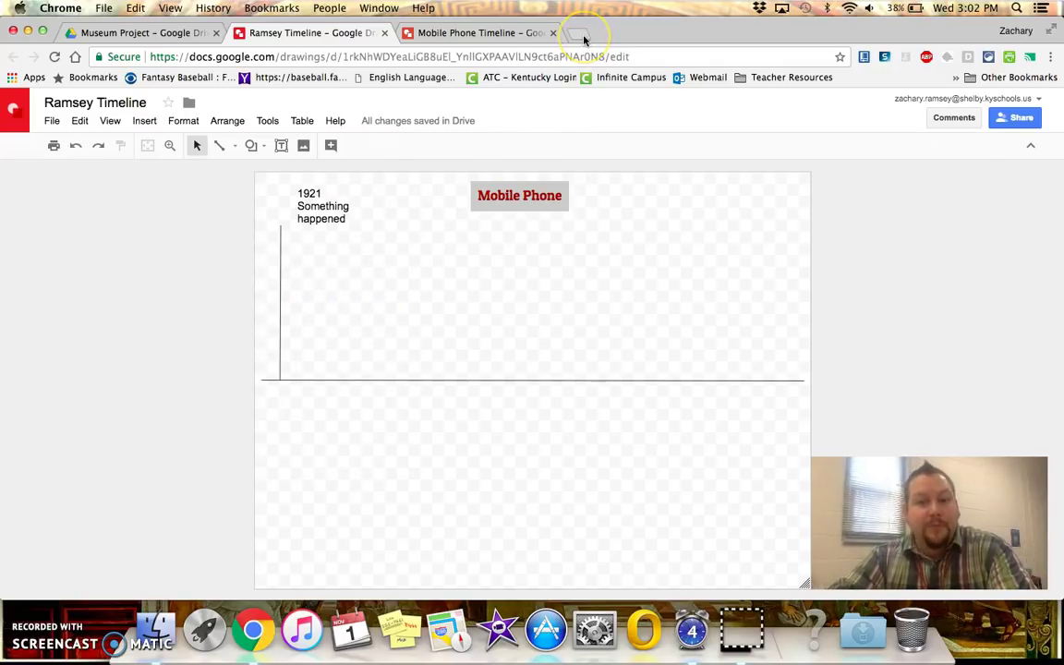
- Search Google for 'first mobile phone' in a new browser tab
click(486, 37)
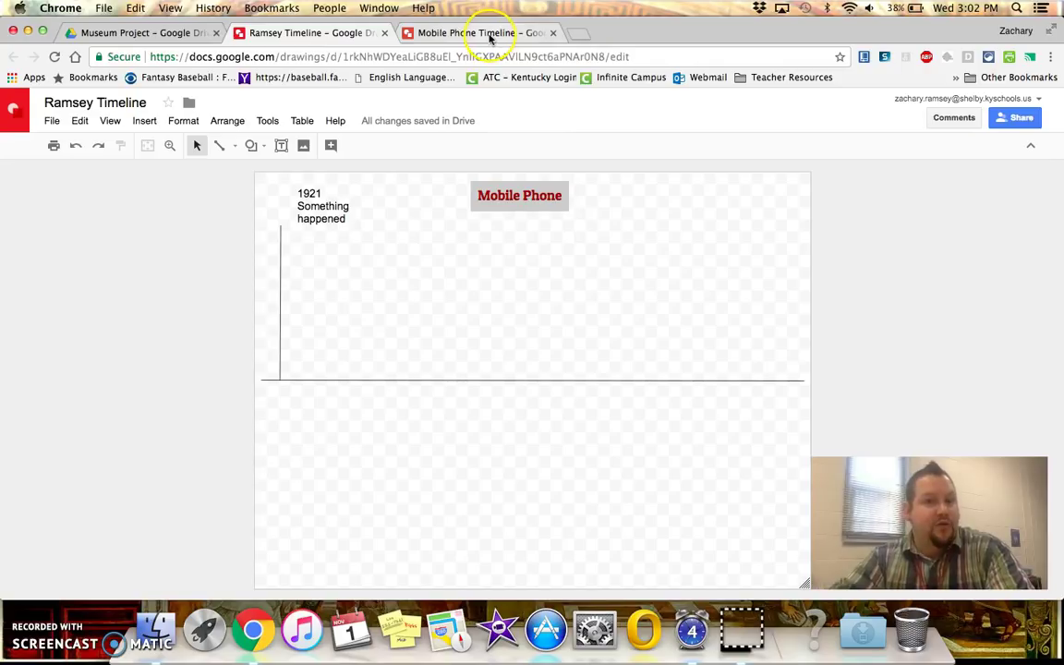
click(579, 32)
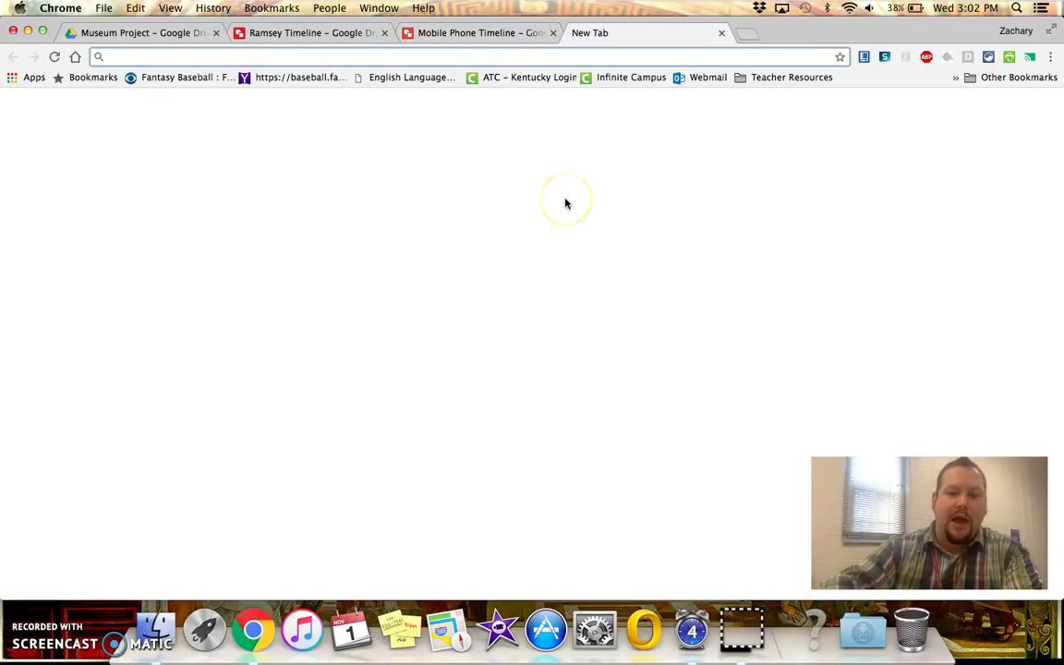
text(mo)
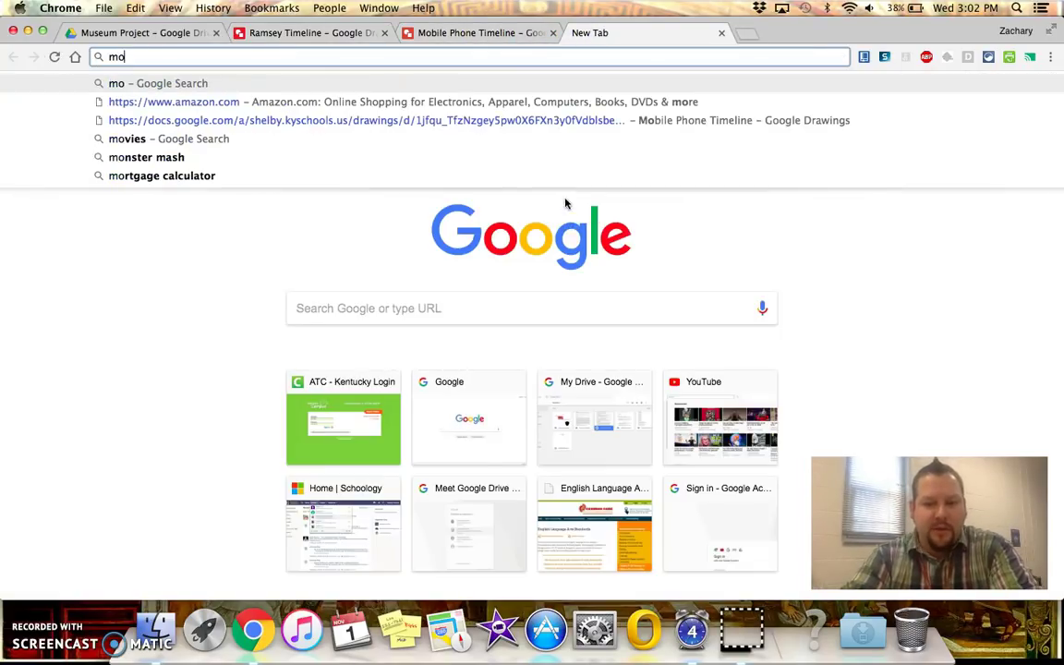
key(BackSpace)
key(BackSpace)
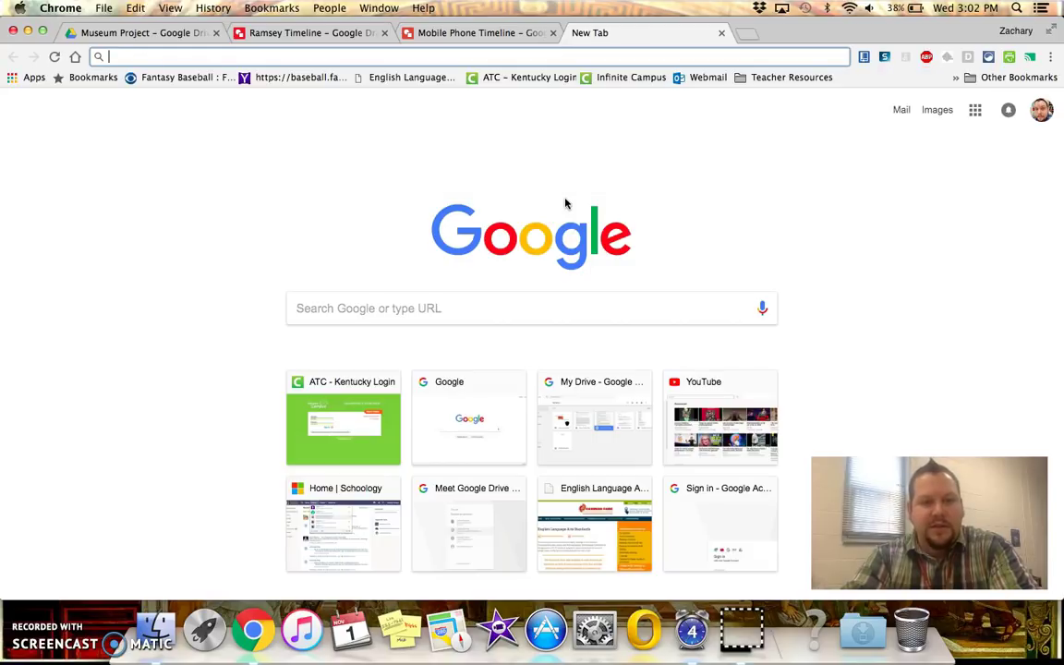
text(first mol)
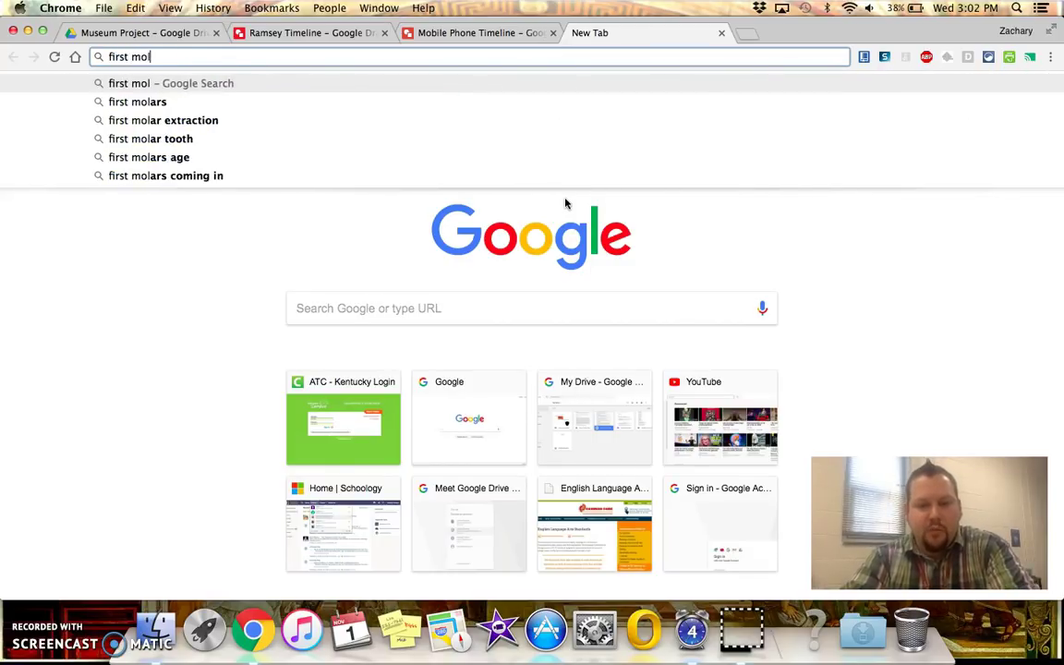
key(BackSpace)
text(bile phone)
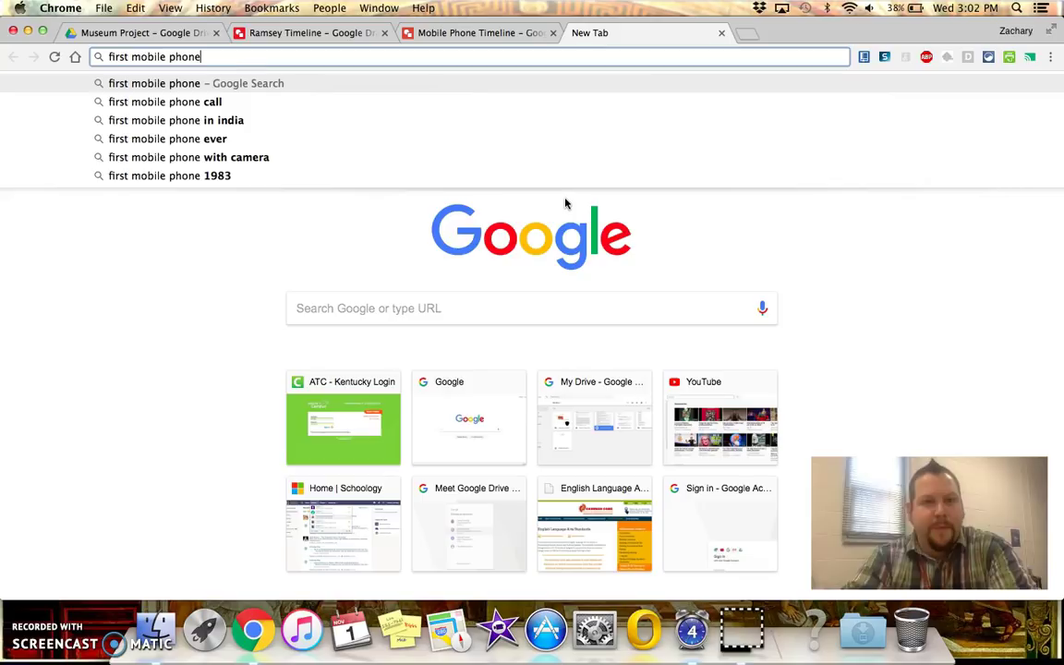
key(Return)
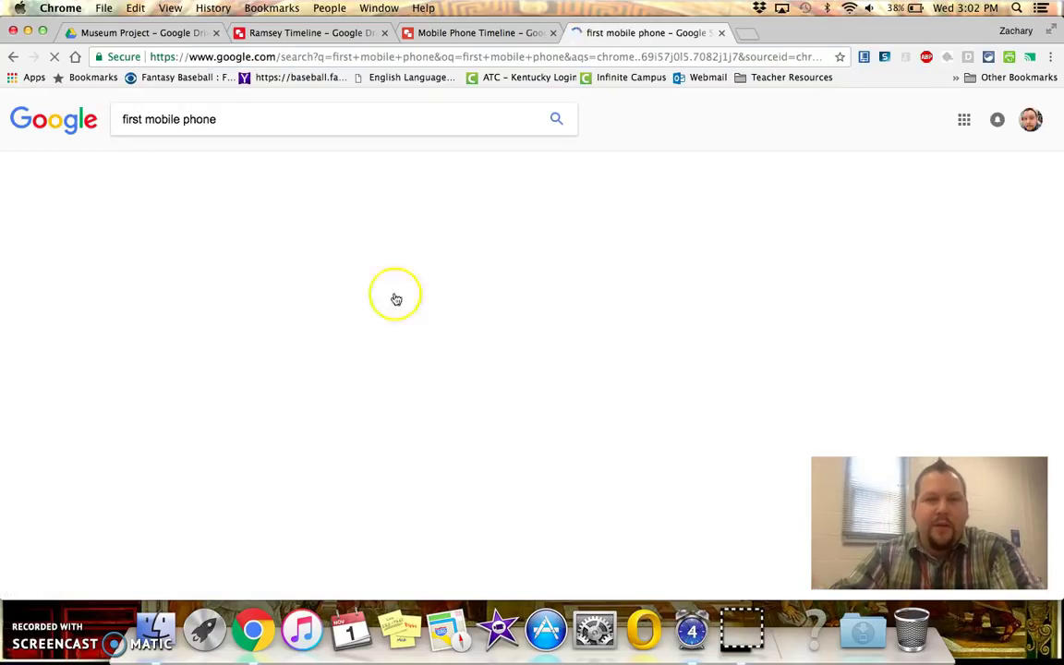
- Filter the first mobile phone image results to 'Labeled for reuse with modification'
click(175, 163)
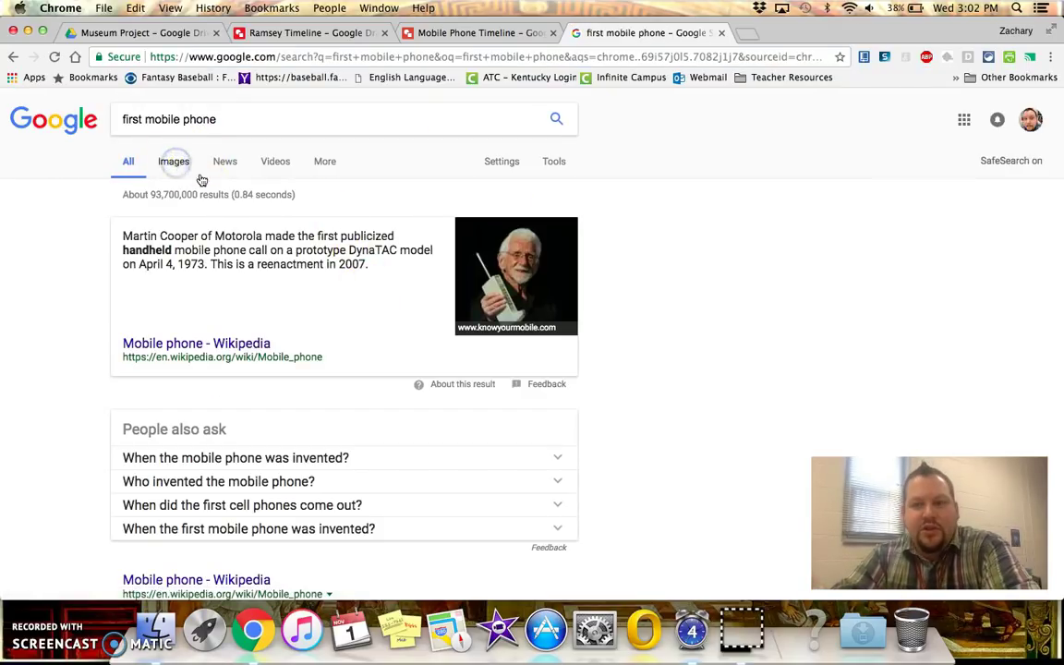
click(178, 165)
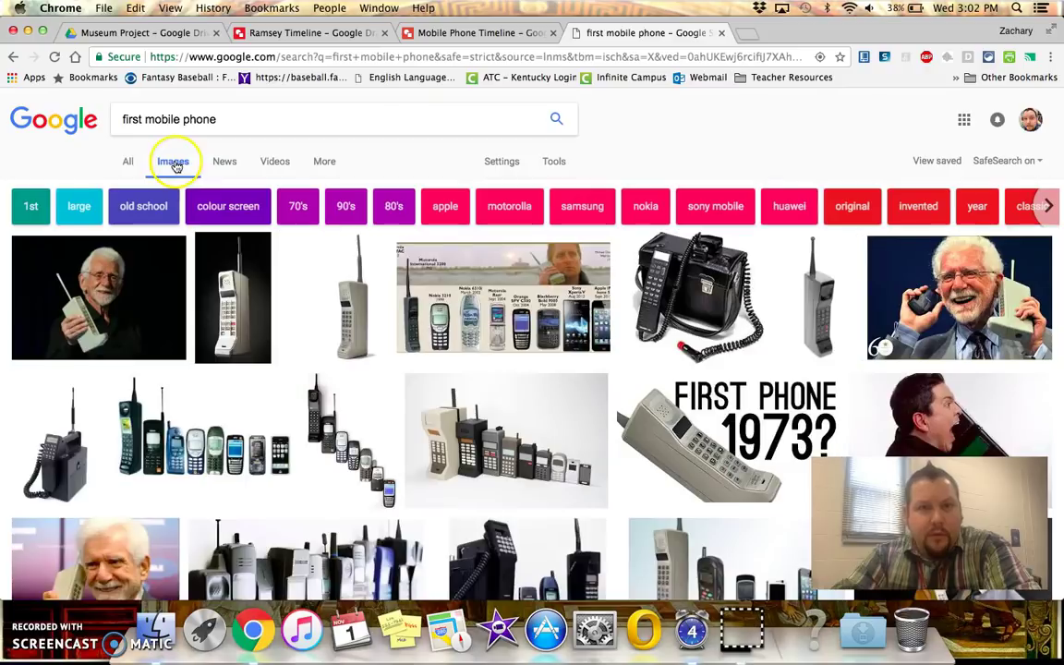
click(441, 120)
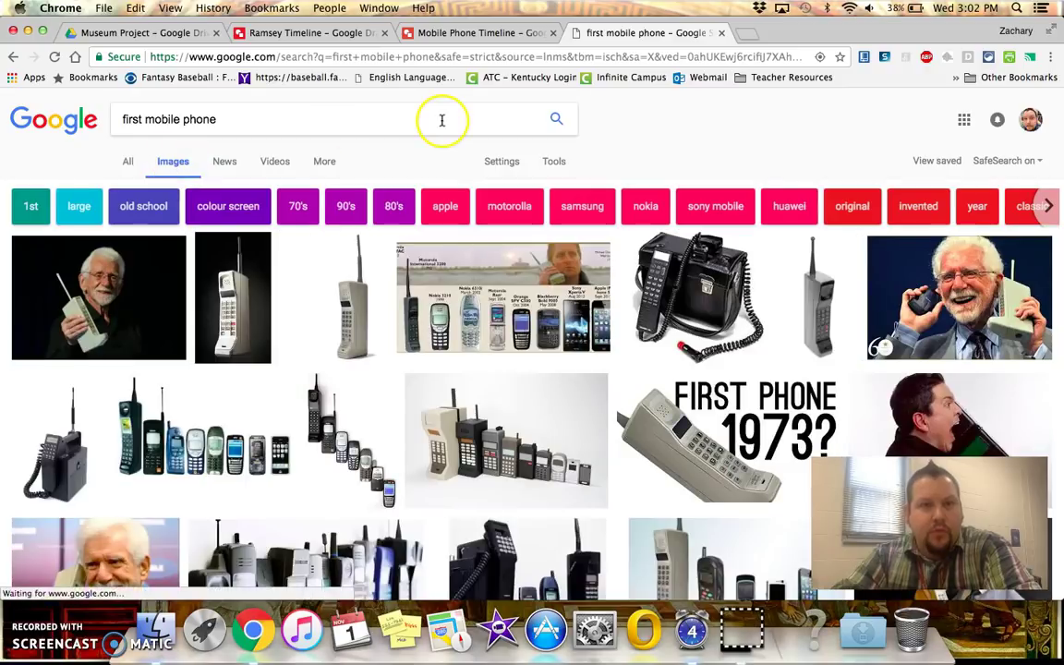
click(503, 163)
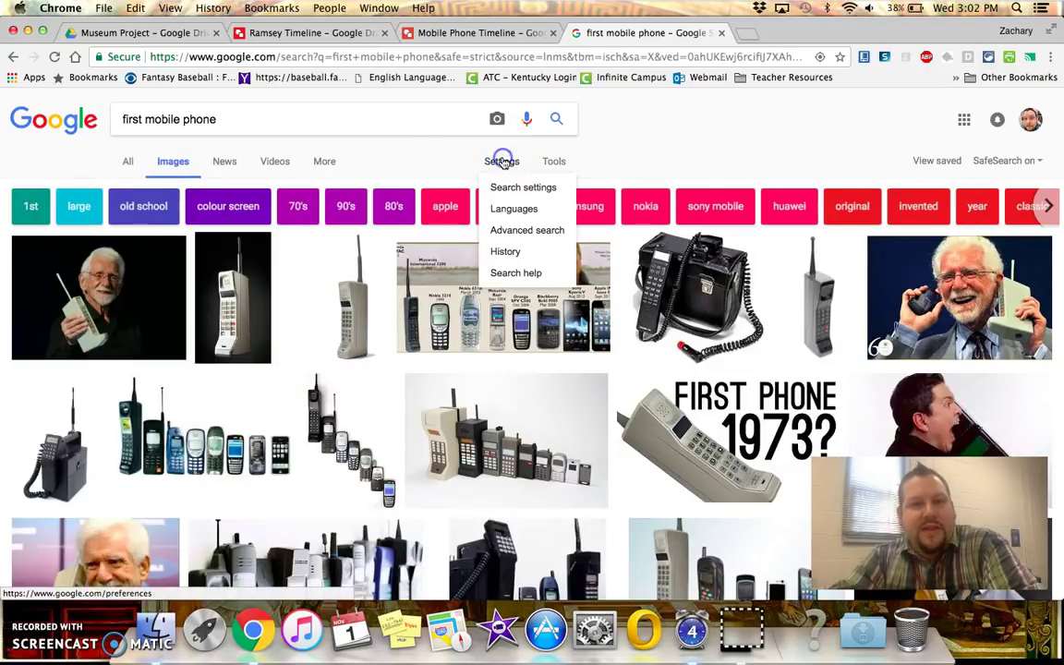
click(554, 162)
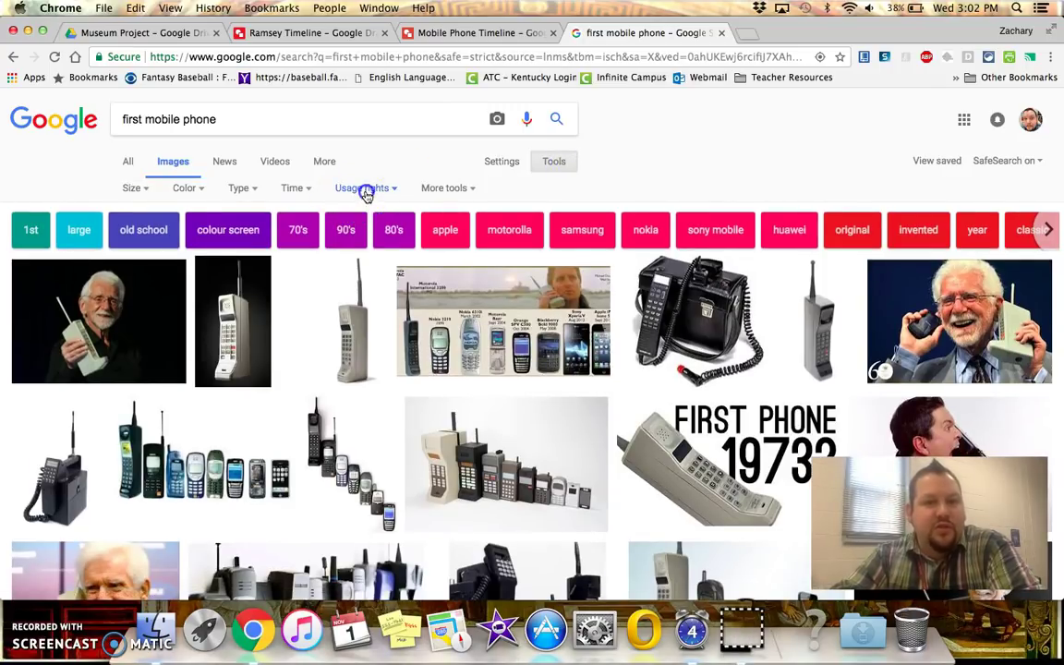
click(366, 194)
click(366, 212)
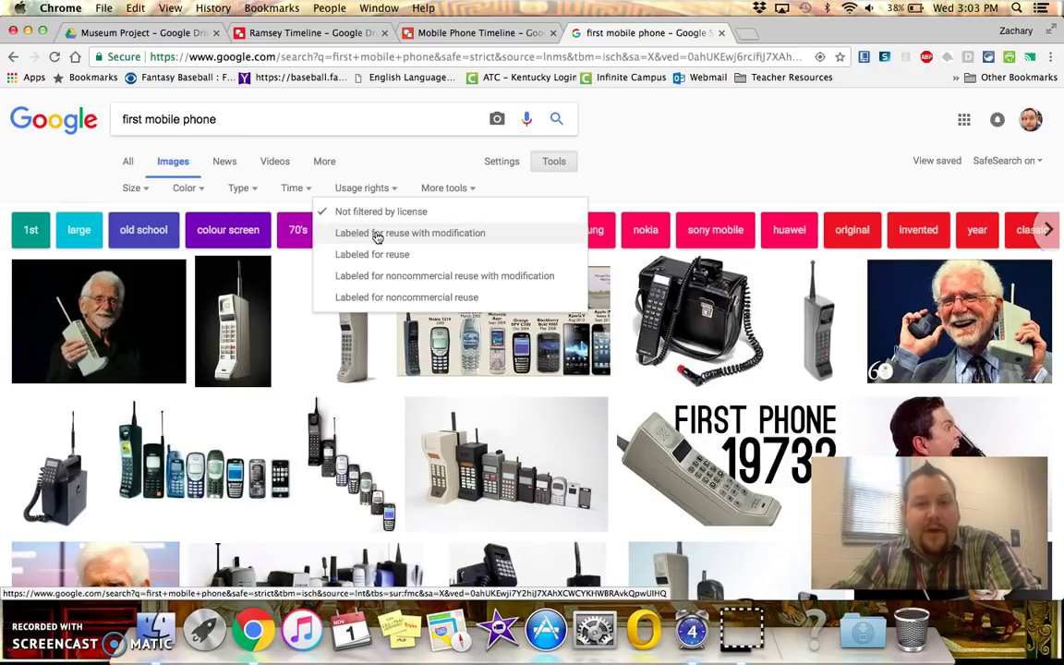
click(377, 236)
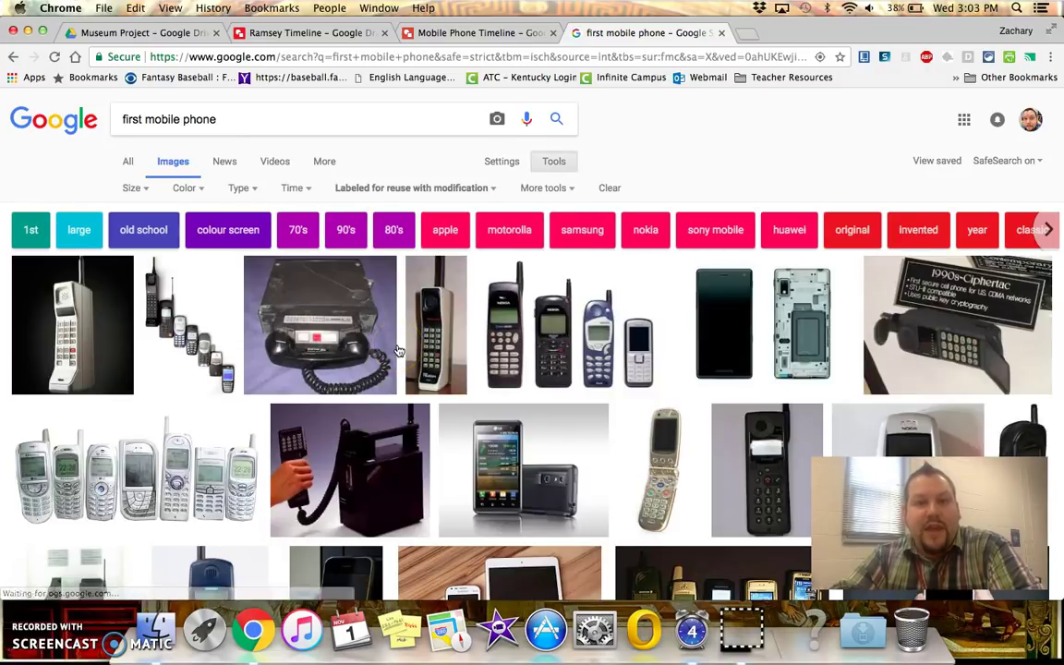
- Preview the Mobira cell phone image, then open the mobile radio telephone image instead
scroll(397, 349, down, 3)
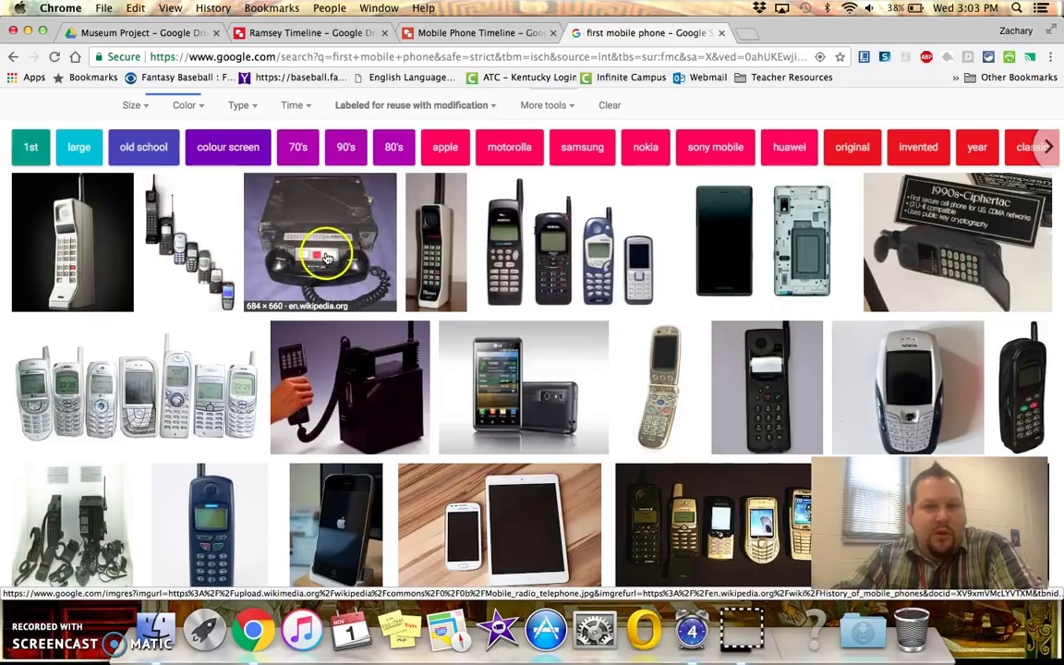
click(362, 392)
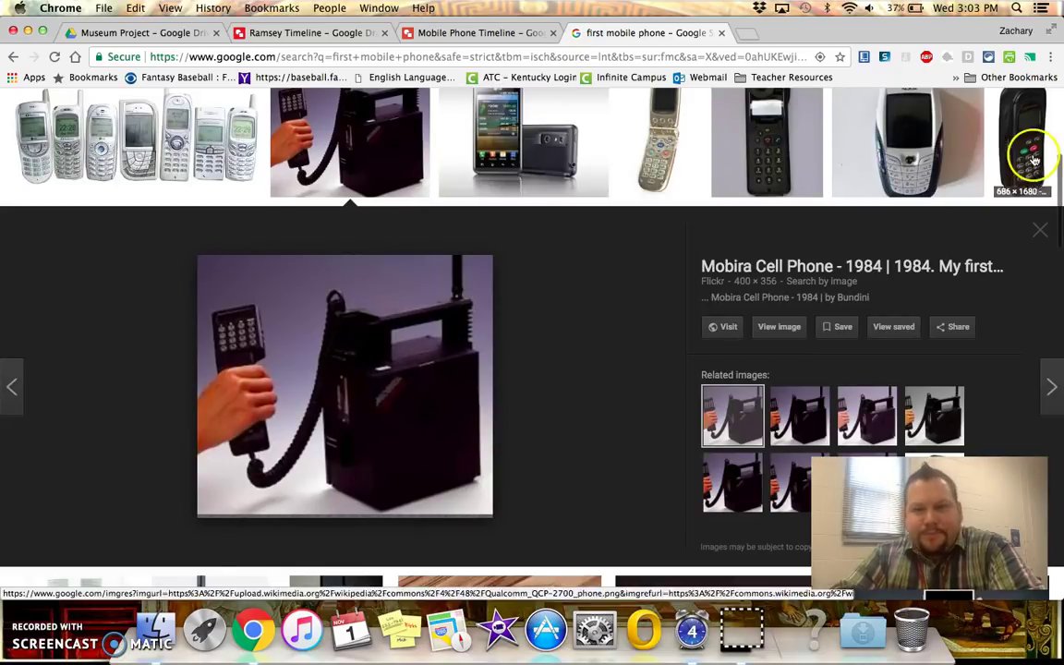
click(1043, 230)
scroll(370, 180, up, 5)
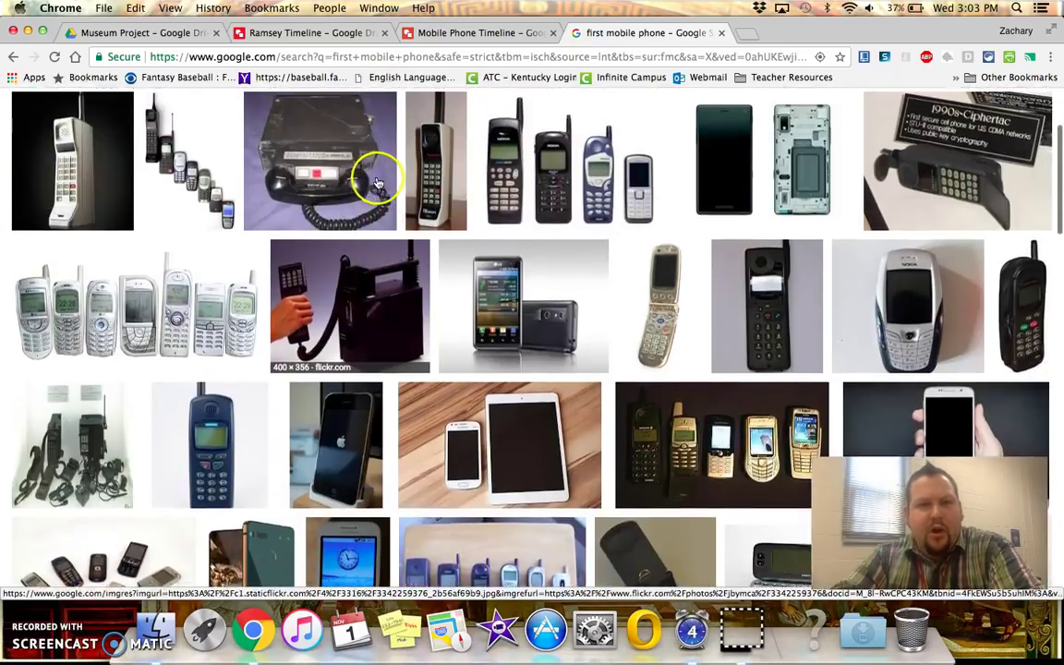
click(374, 204)
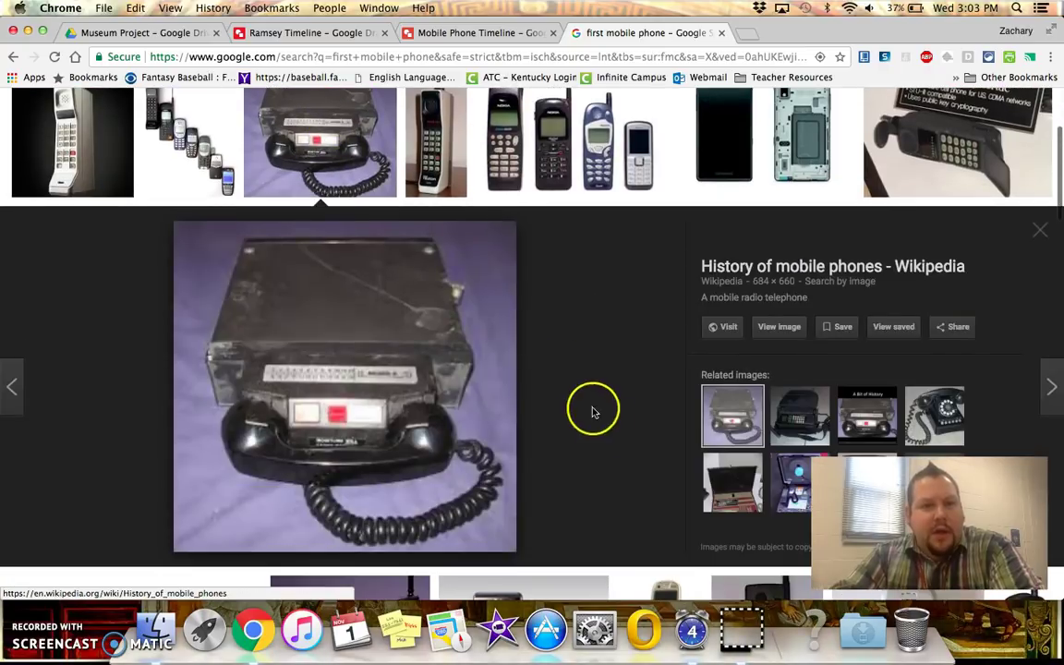
- Save the previewed radio telephone image to the Desktop as '1st mobile phone.jpeg'
right_click(396, 371)
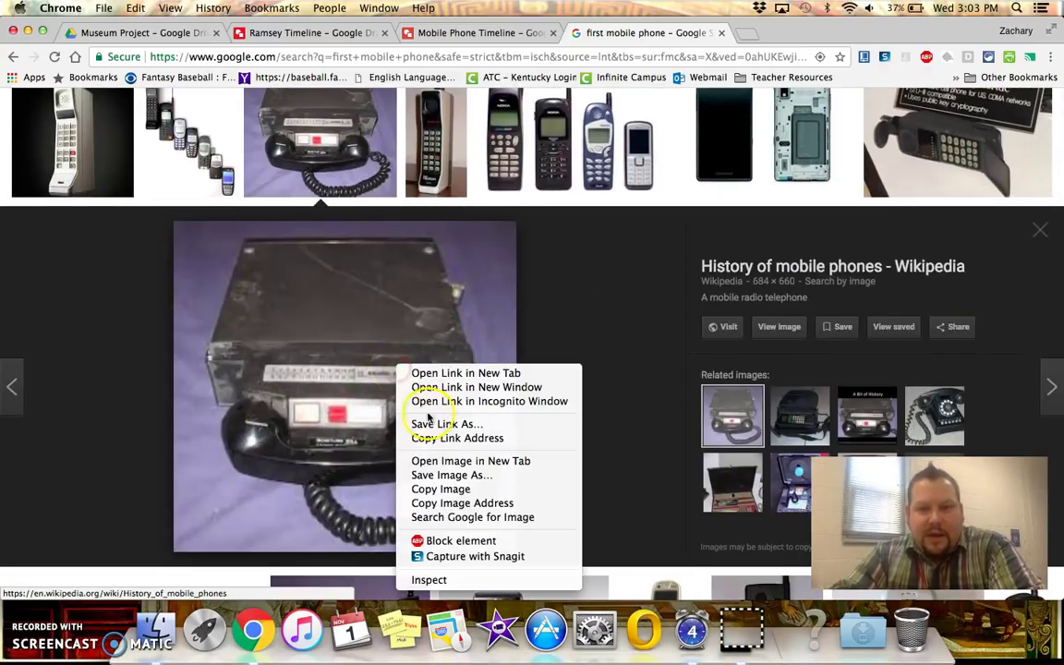
click(442, 477)
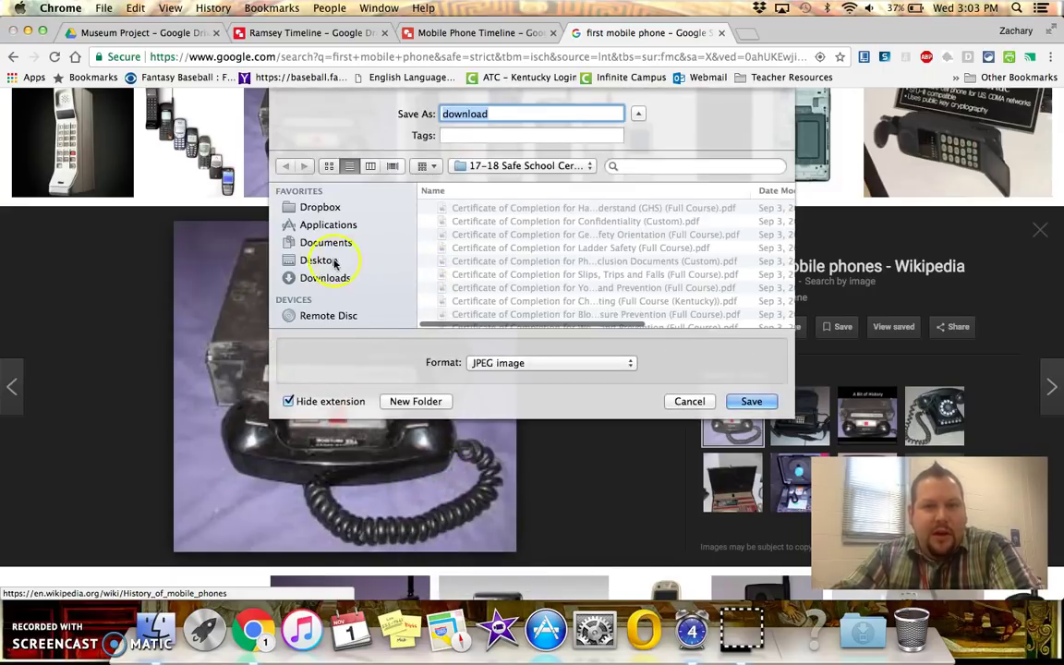
click(316, 260)
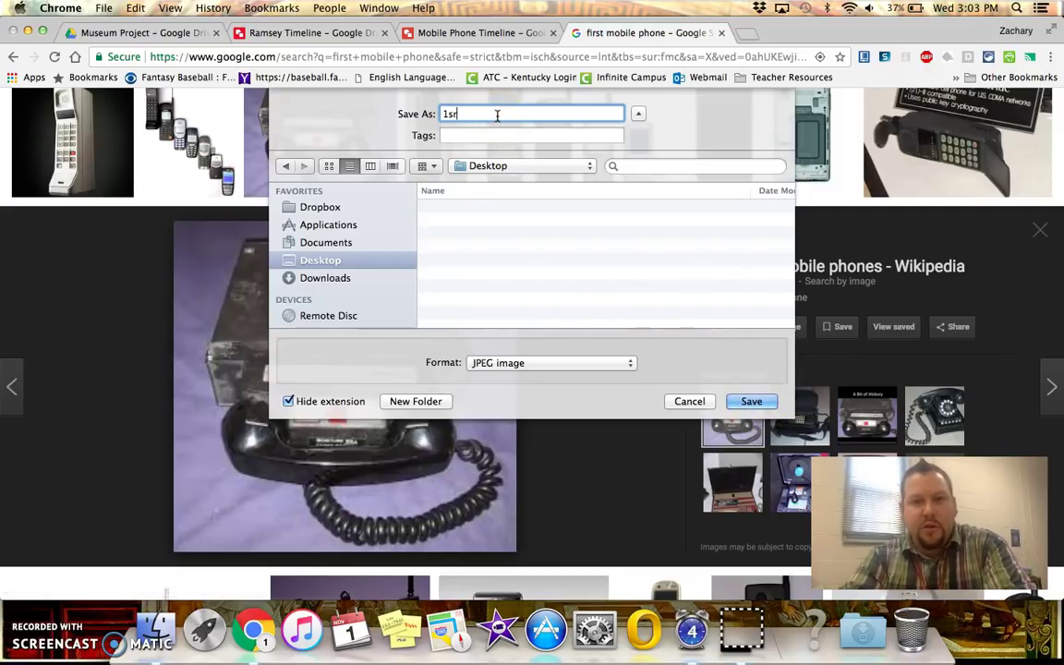
key(BackSpace)
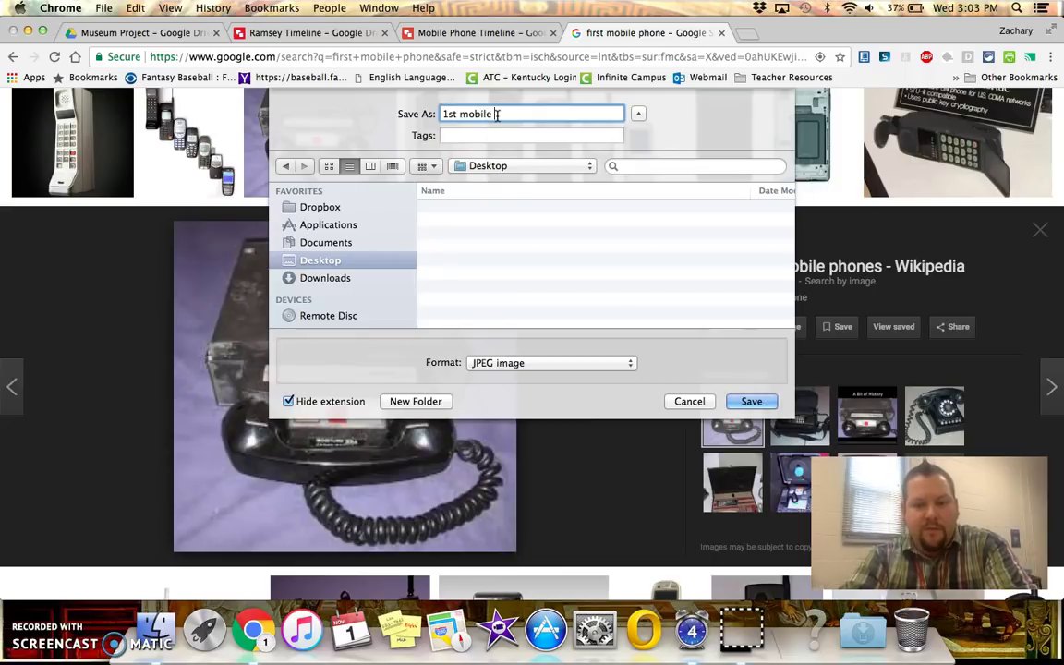
text(hone)
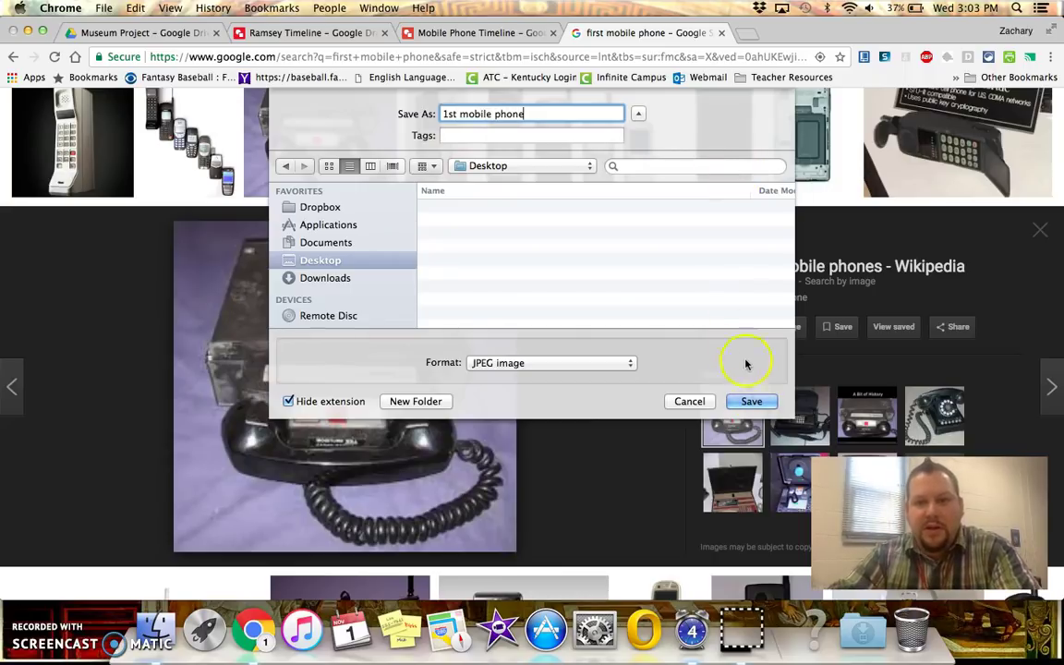
click(751, 401)
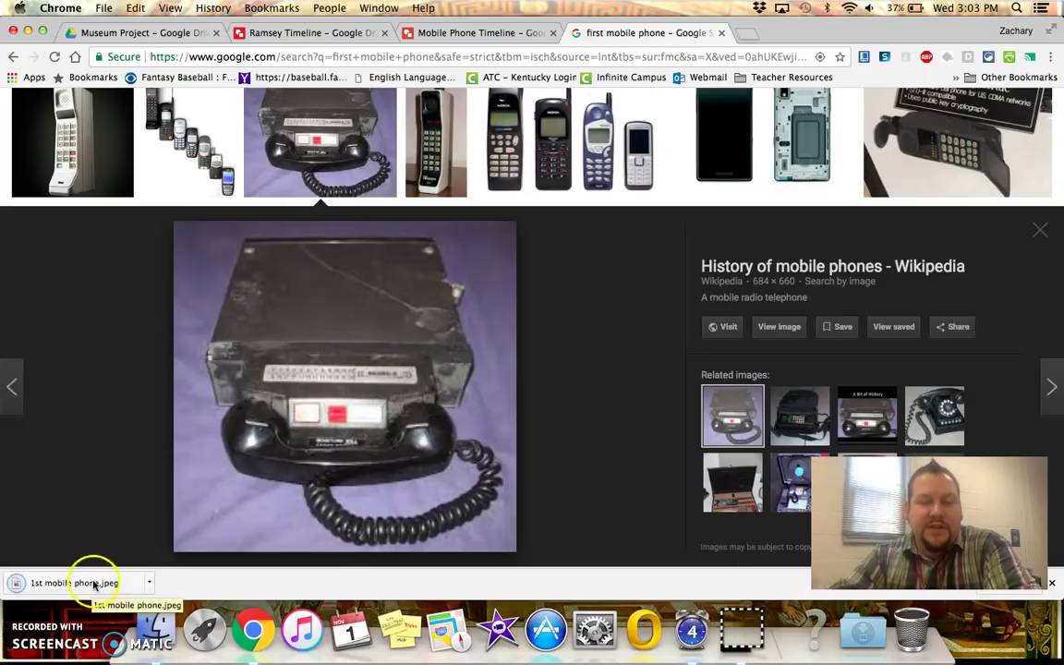
- Add the downloaded phone photo to the Ramsey Timeline drawing near the 1921 entry
click(277, 32)
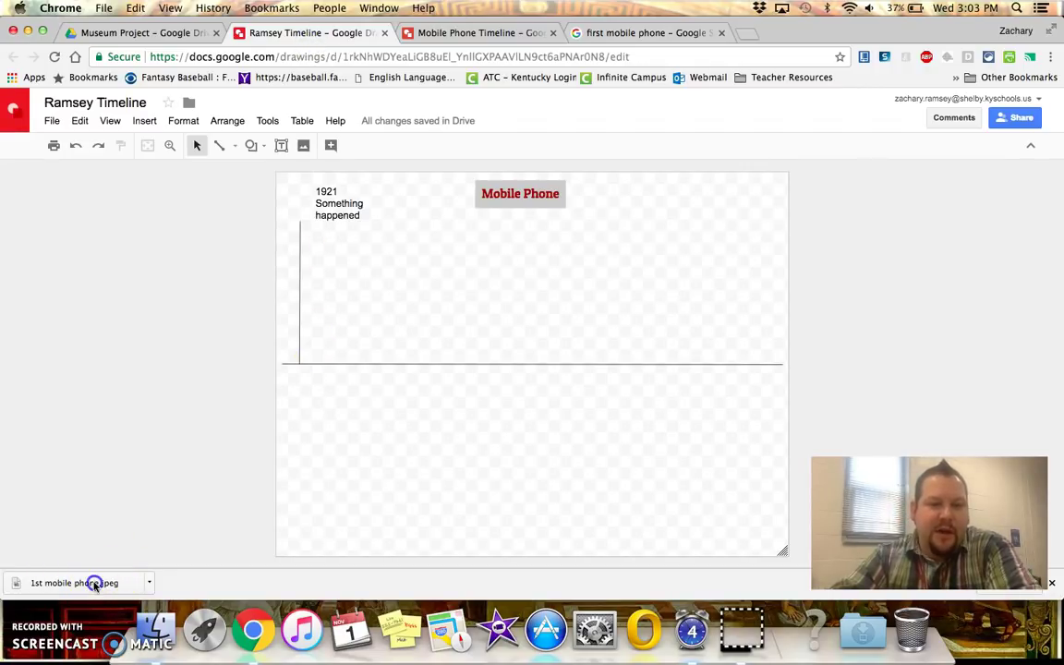
drag(95, 584, 416, 255)
drag(303, 400, 363, 297)
click(334, 241)
mouse_move(335, 241)
mouse_down()
mouse_move(345, 219)
mouse_move(360, 297)
mouse_up()
click(504, 32)
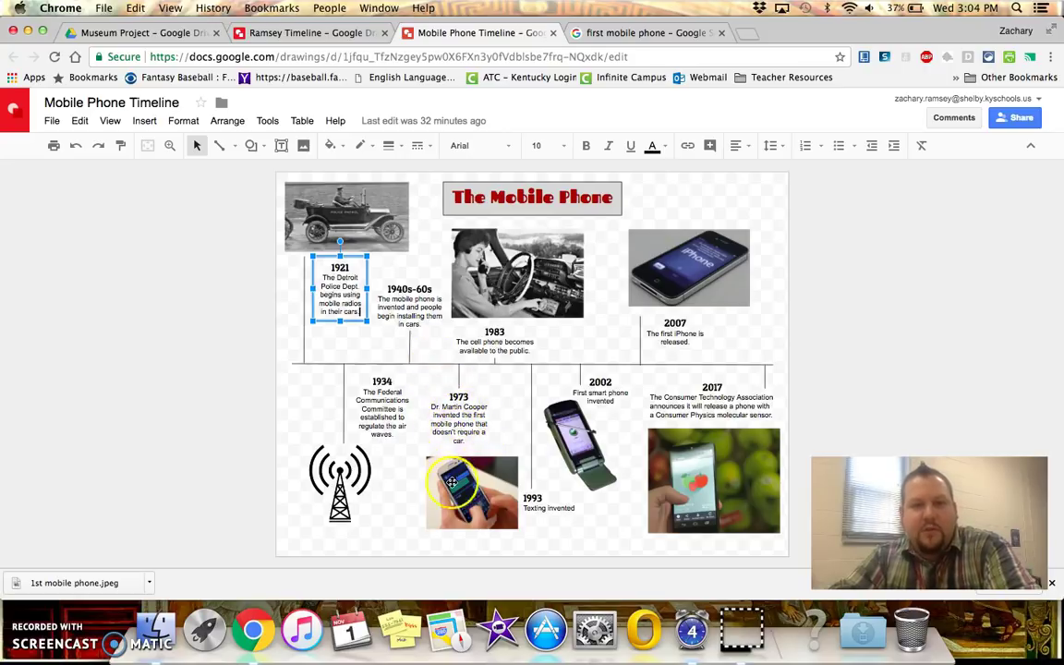
click(307, 35)
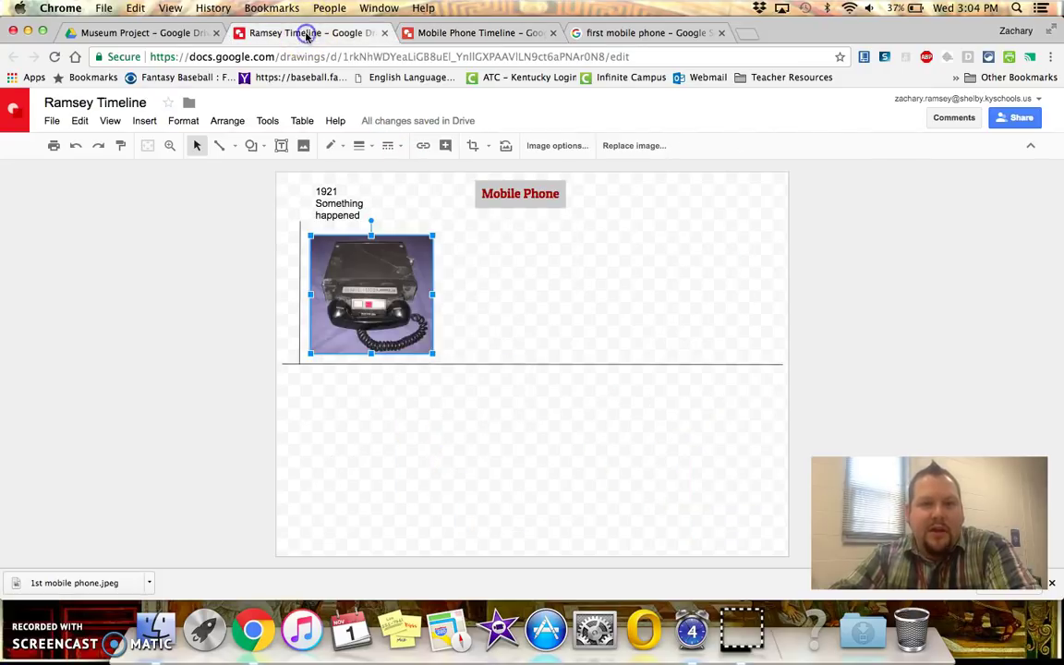
- Move the photo below the timeline and draw a short vertical connector down to it
mouse_move(368, 293)
mouse_down()
mouse_move(386, 460)
mouse_move(396, 406)
mouse_move(405, 461)
mouse_up()
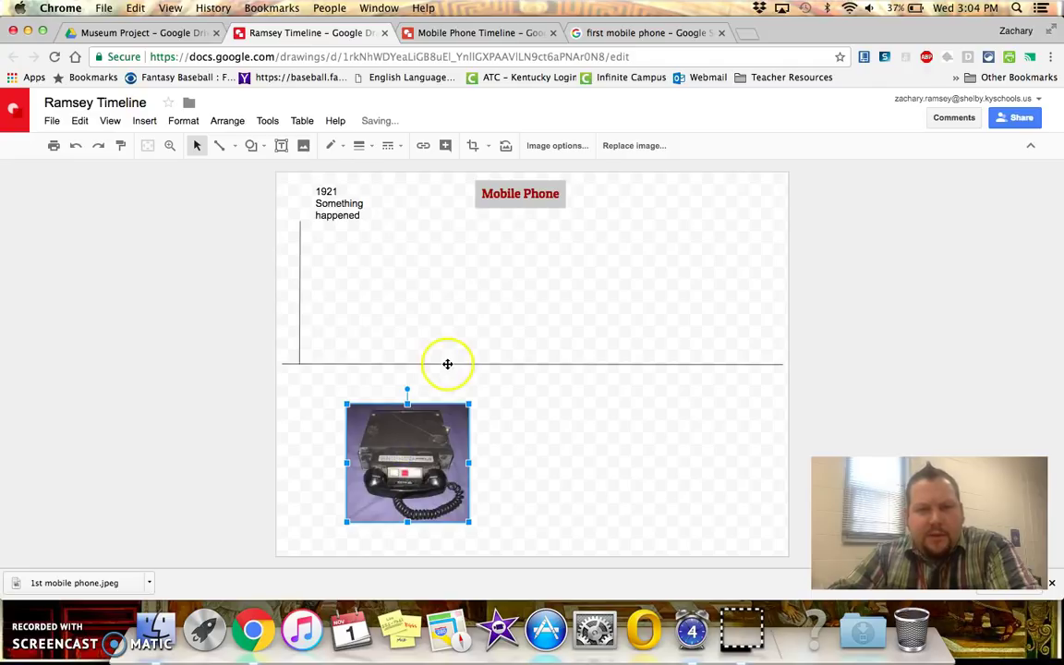
click(447, 364)
click(219, 146)
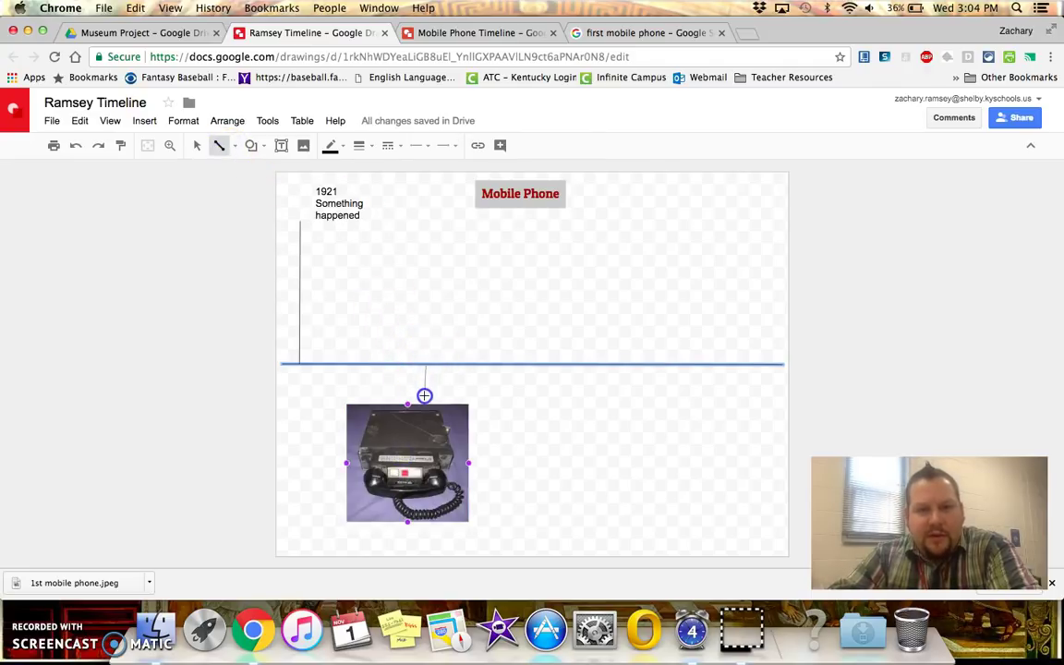
drag(426, 365, 426, 396)
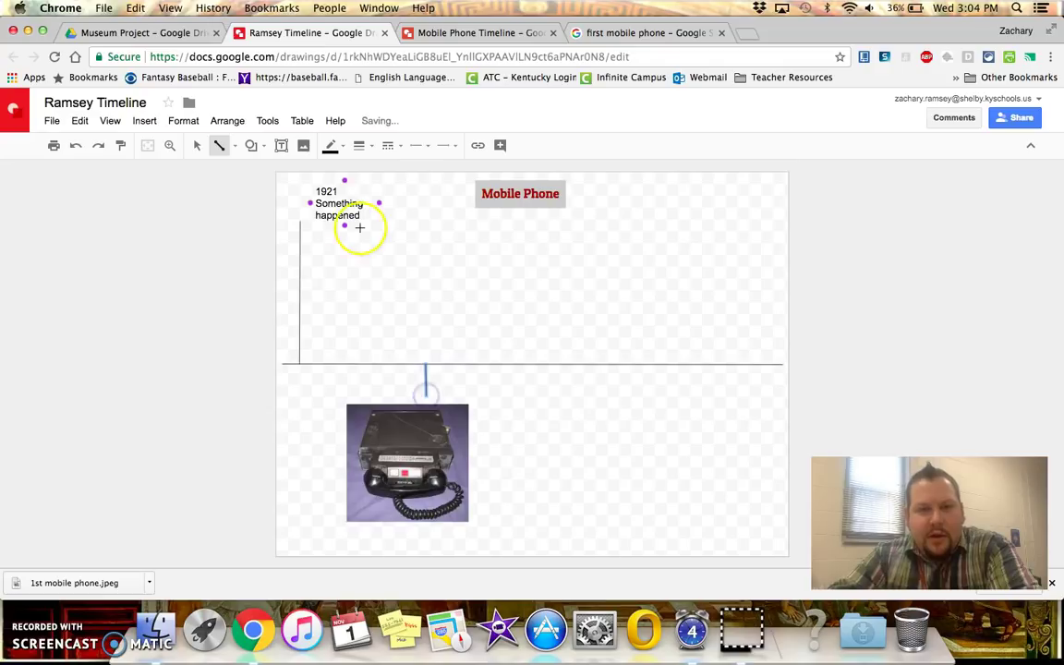
- Add a 1973 text box left of the photo and widen it
click(282, 147)
drag(351, 374, 407, 400)
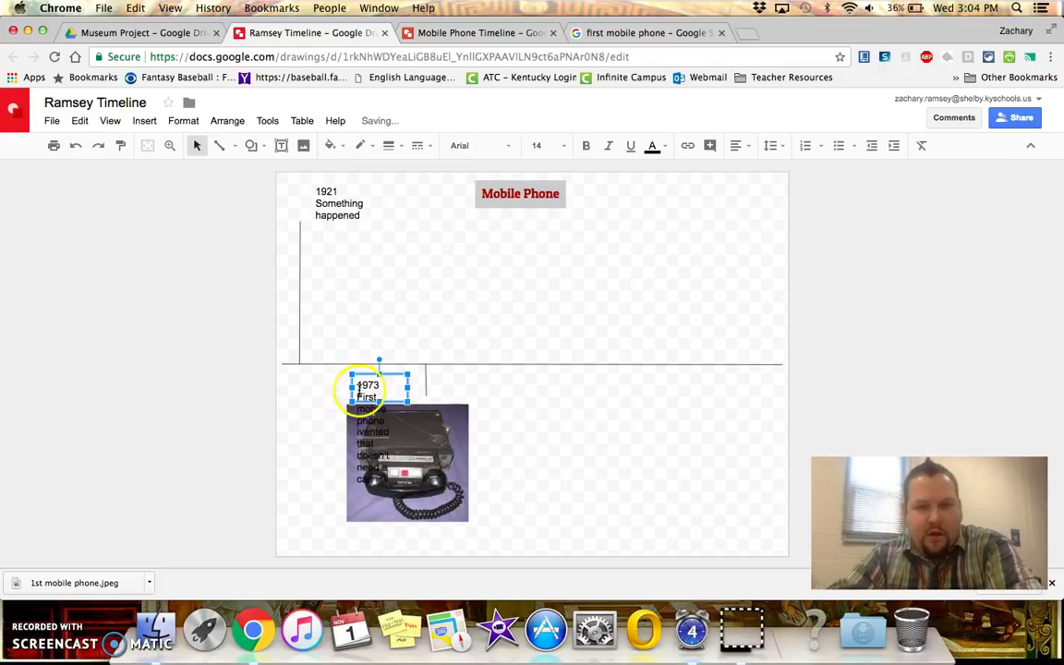
drag(370, 398, 308, 380)
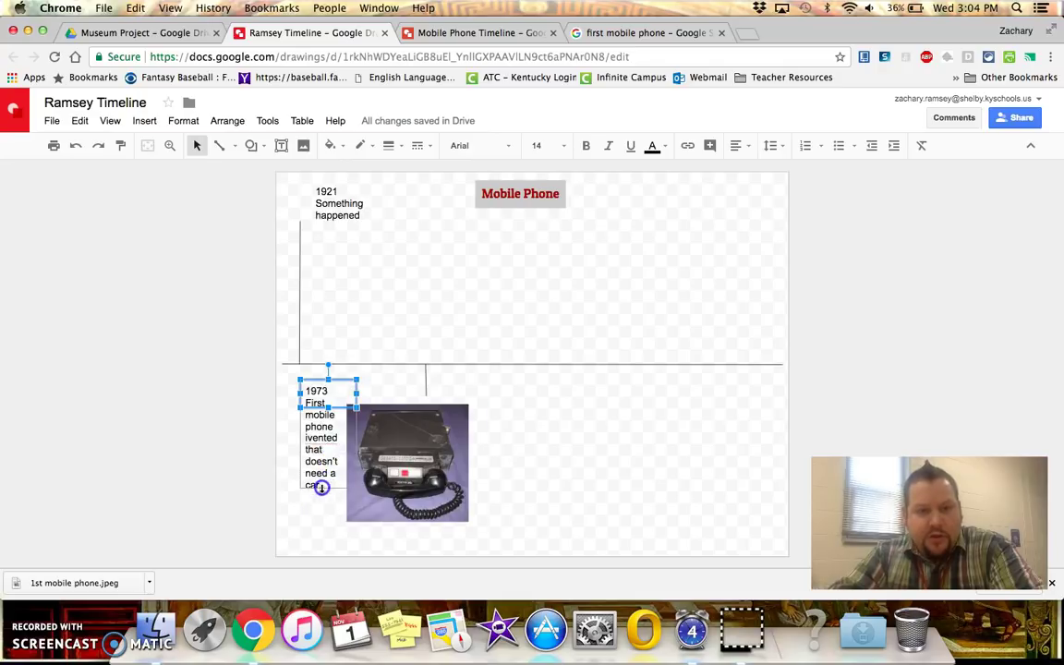
click(321, 494)
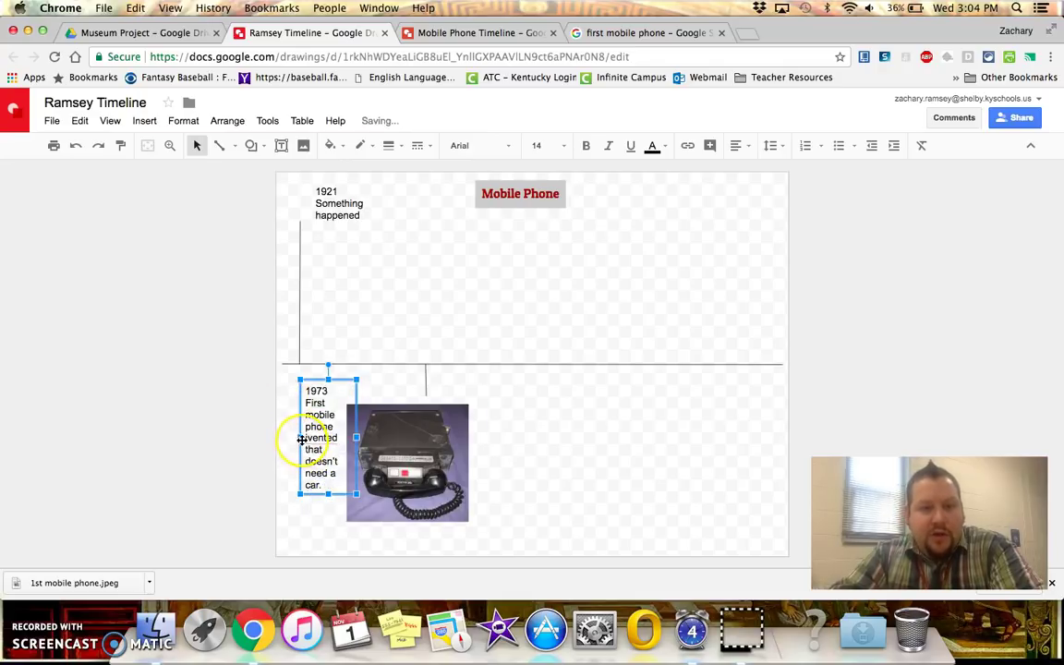
drag(301, 438, 281, 437)
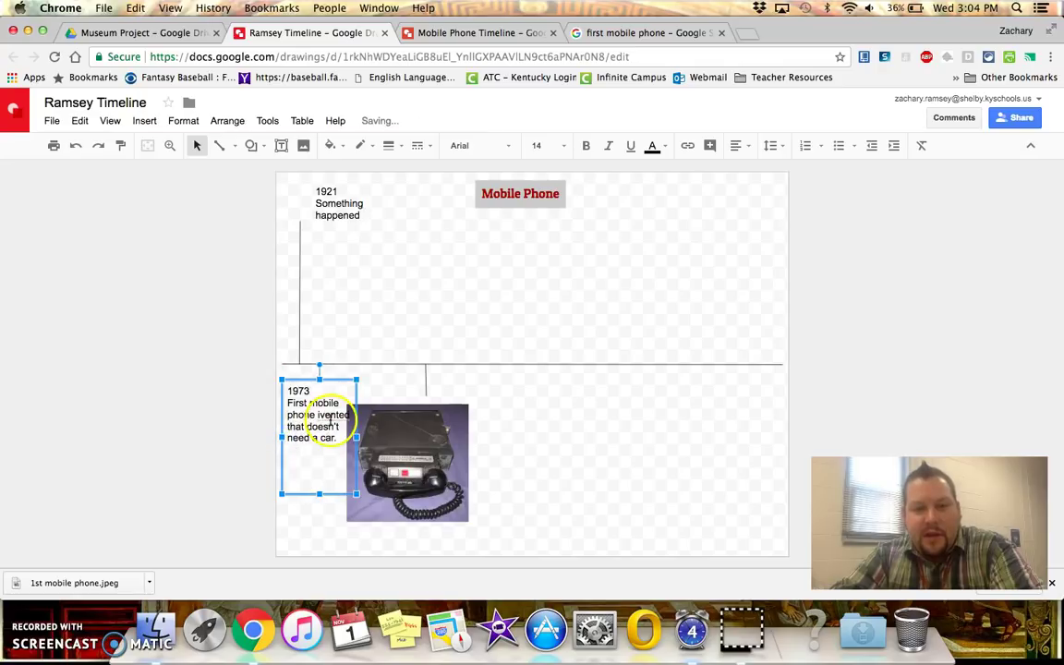
- Shift the photo right, fix the 'invented' misspelling, and shorten the 1973 text box
click(386, 449)
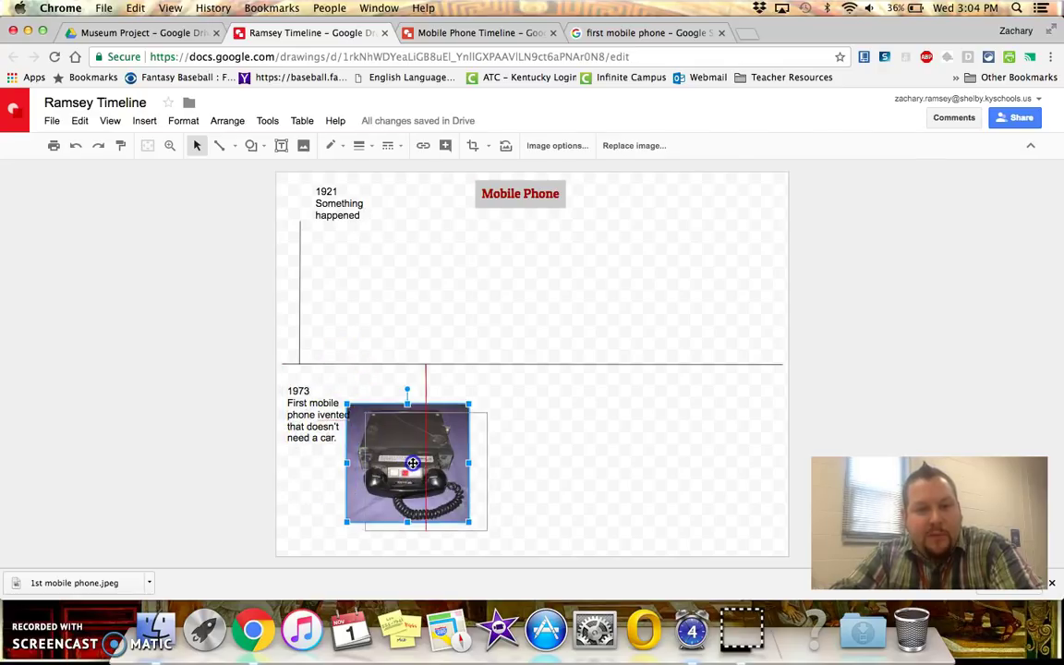
drag(386, 449, 403, 450)
click(289, 426)
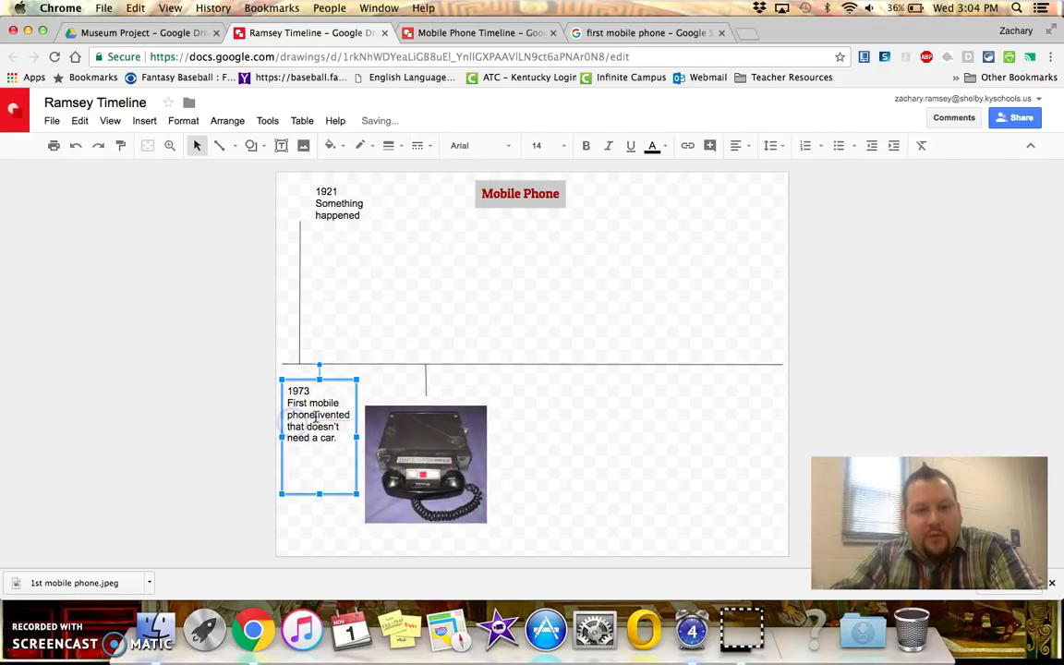
click(318, 418)
key(Return)
click(319, 461)
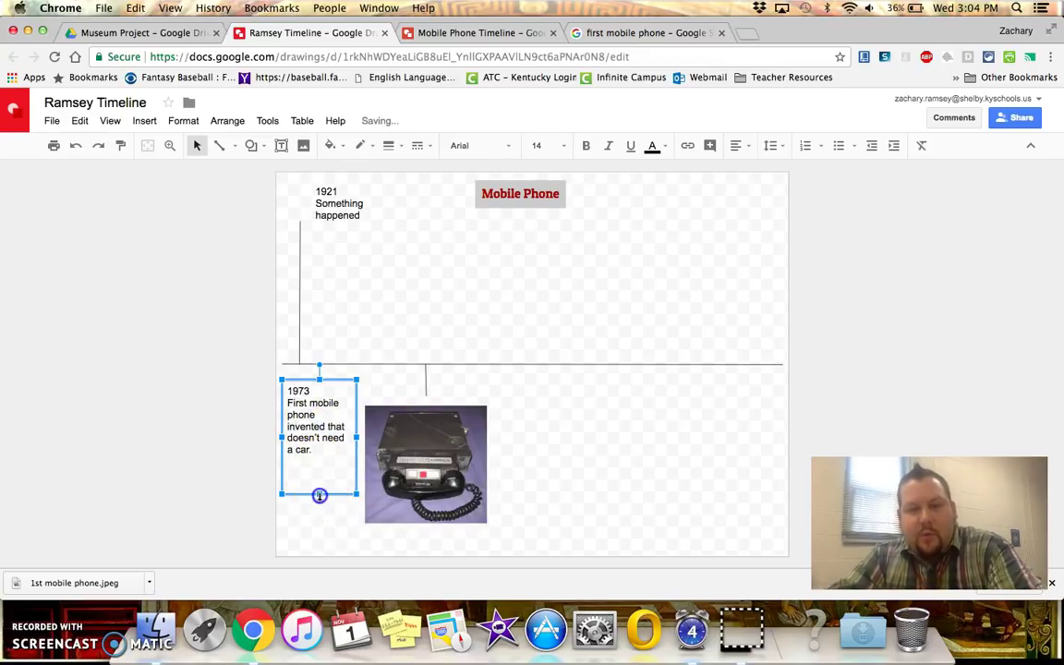
drag(320, 496, 311, 459)
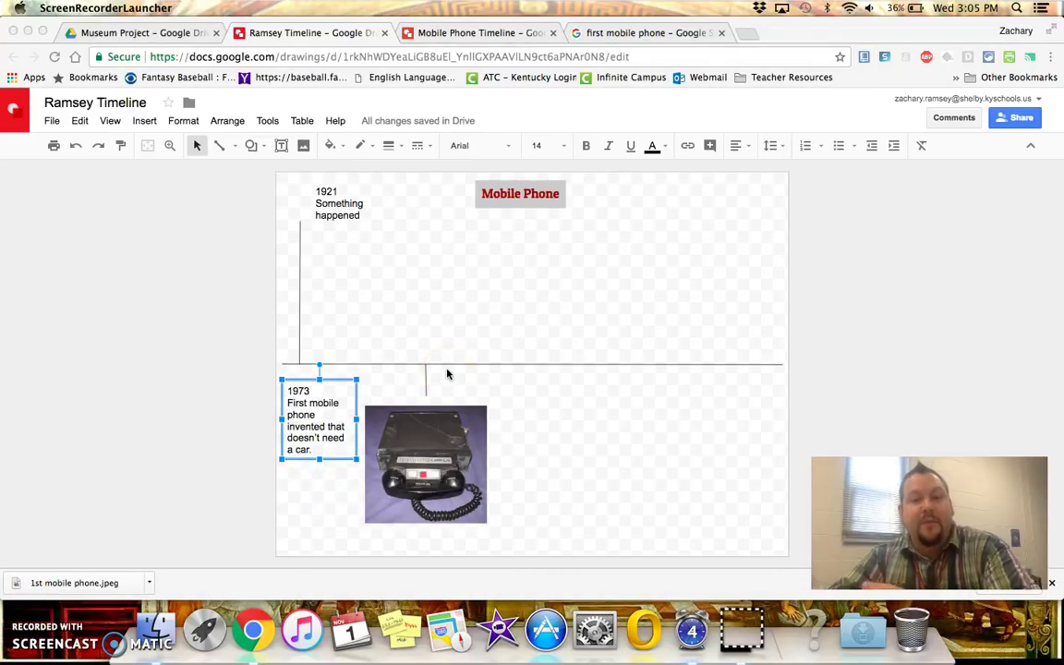
- Check the finished Mobile Phone Timeline for reference, then return to Ramsey Timeline
click(452, 30)
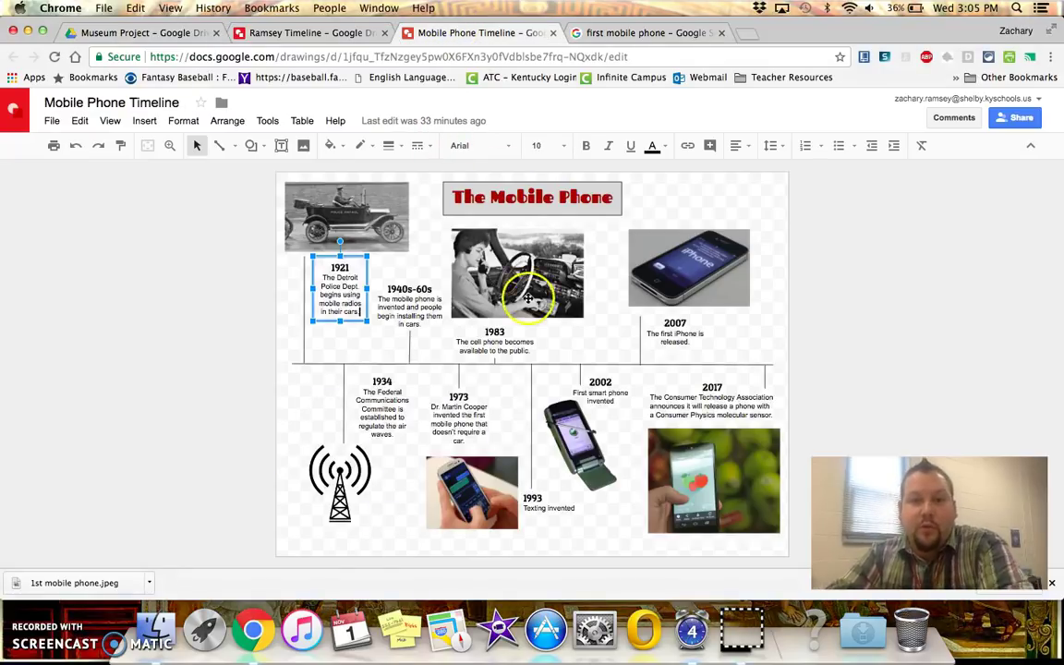
click(567, 342)
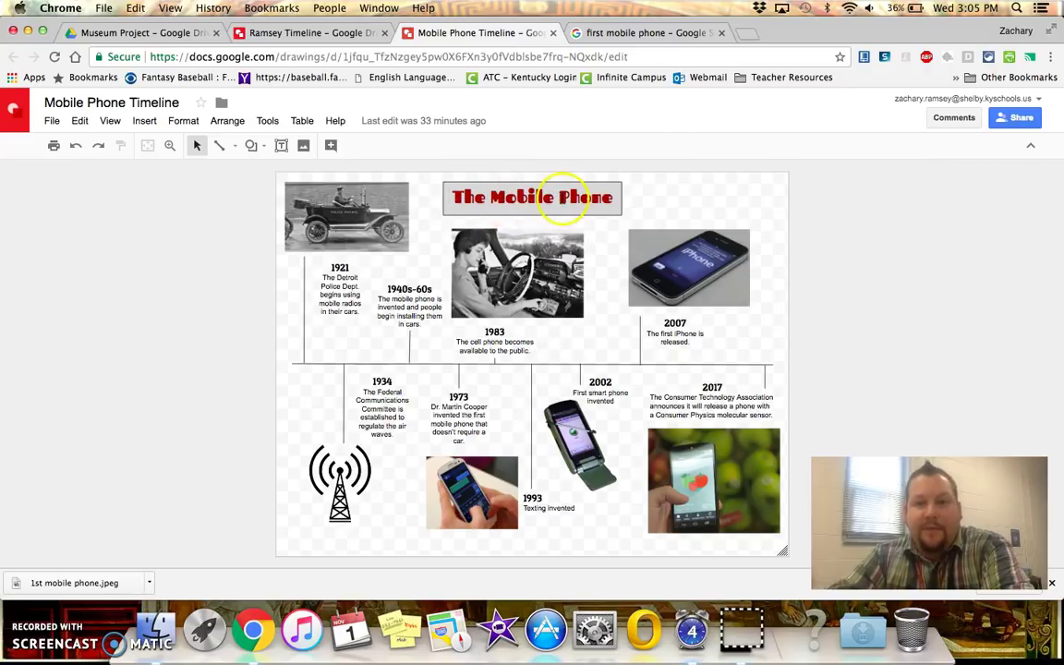
click(325, 34)
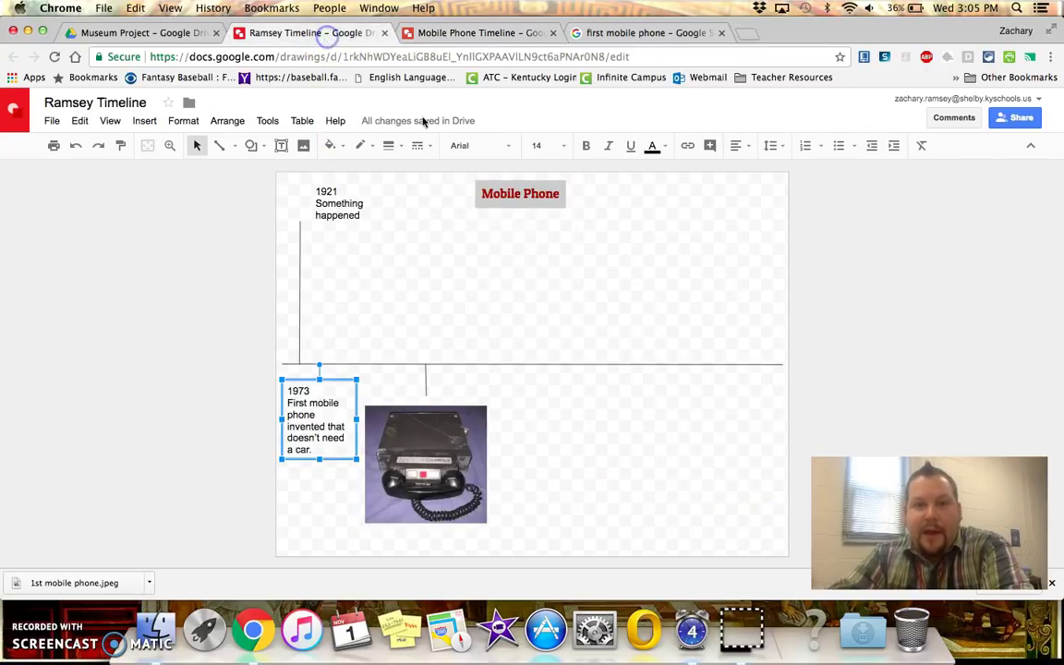
- Give the Mobile Phone title box a black border, then view the finished example again
click(519, 195)
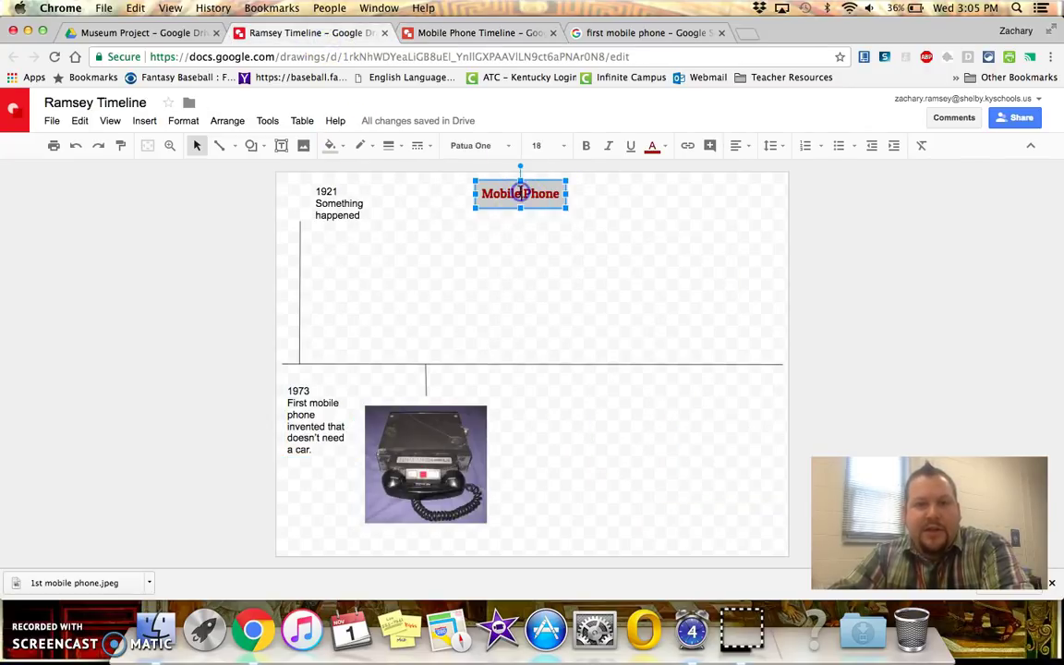
click(369, 148)
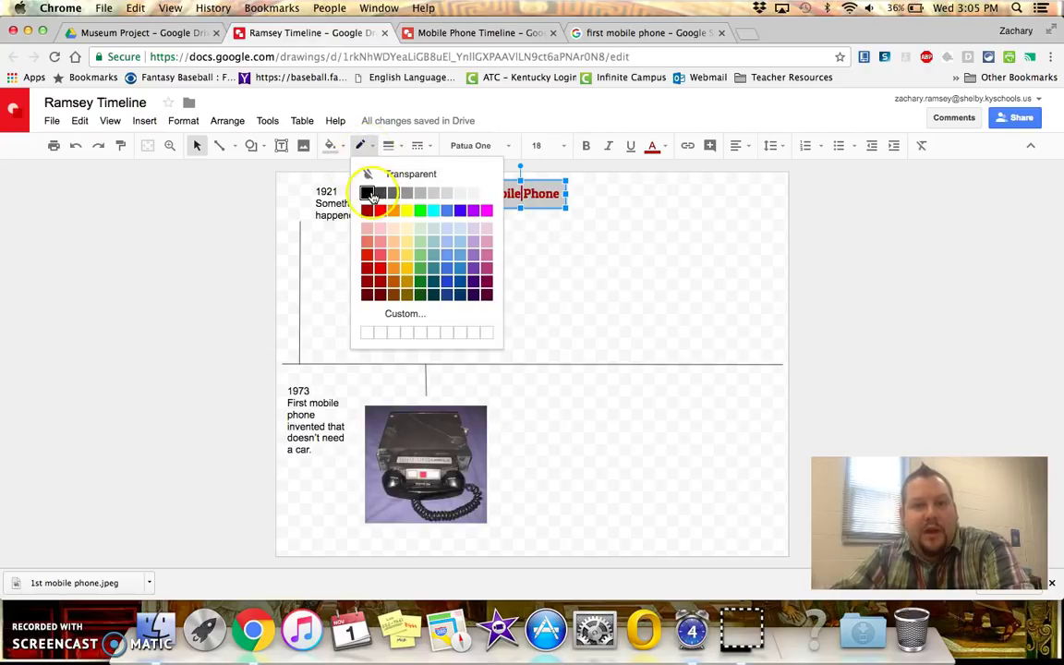
click(369, 193)
click(563, 252)
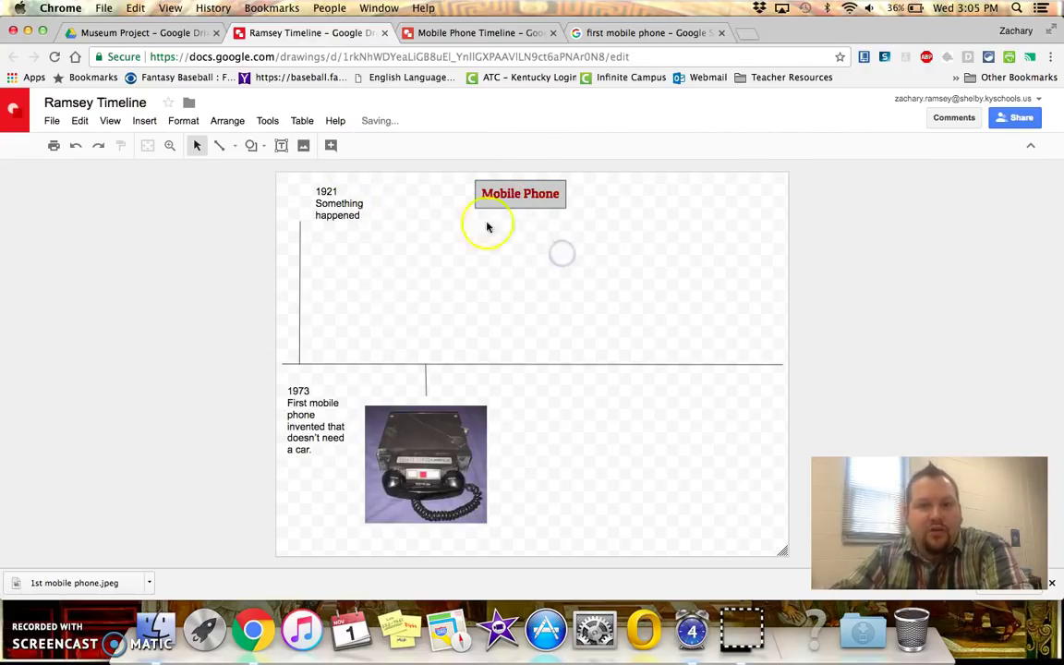
click(452, 33)
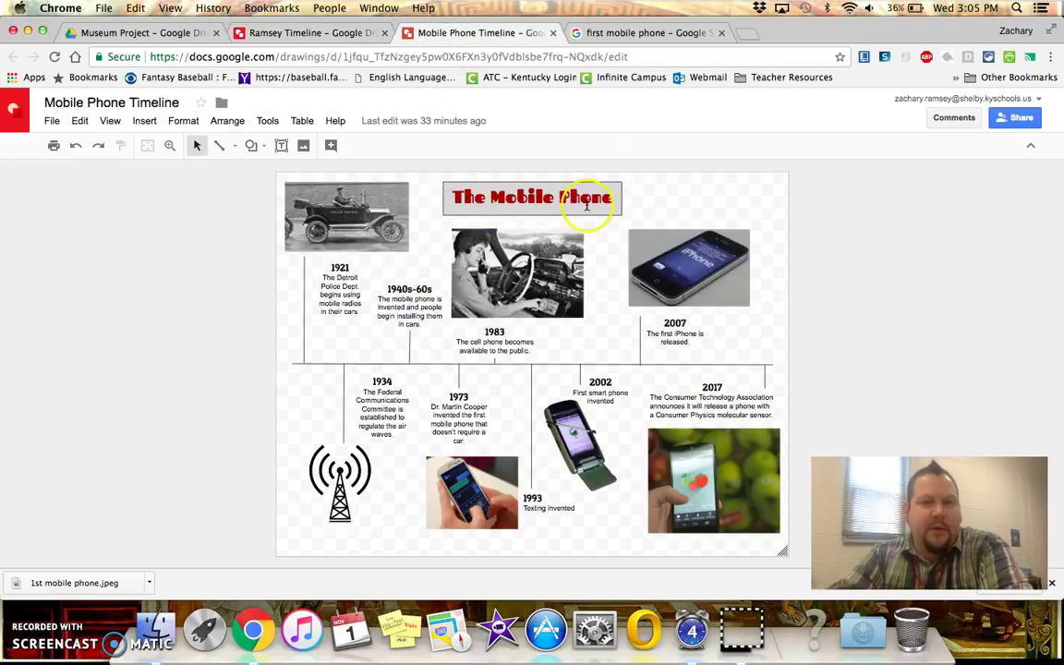
click(529, 200)
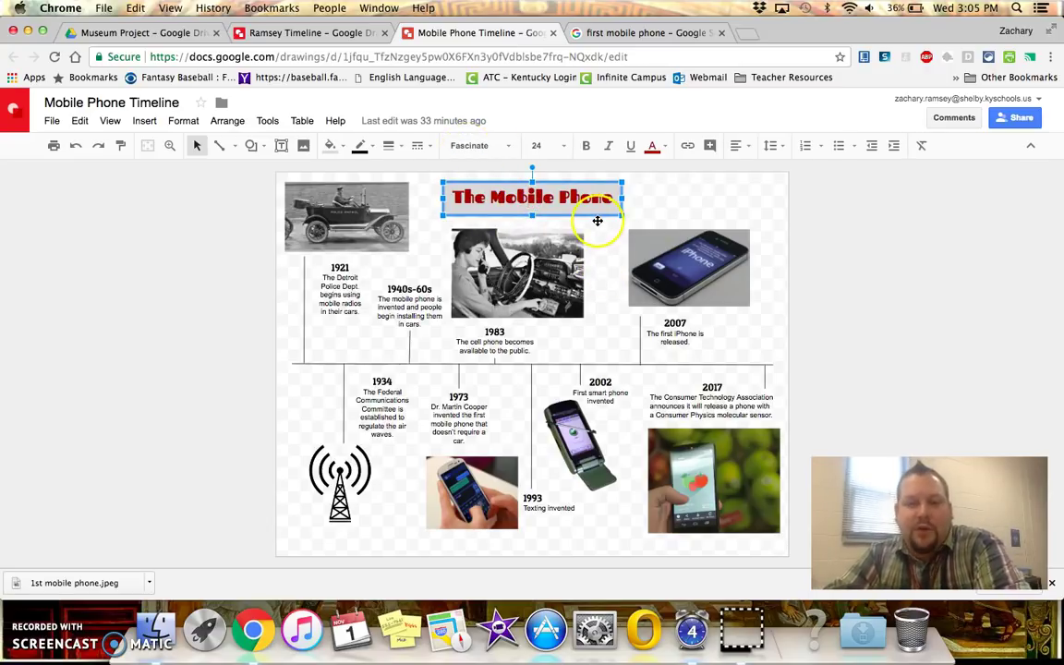
click(606, 289)
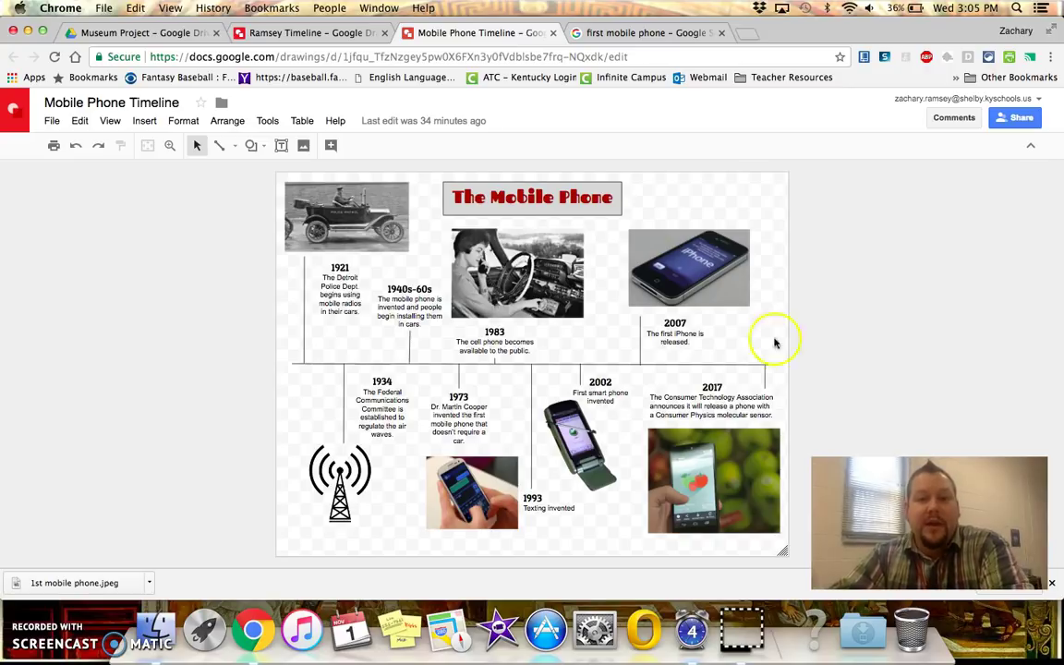
- Switch back to the Ramsey Timeline drawing tab
click(338, 34)
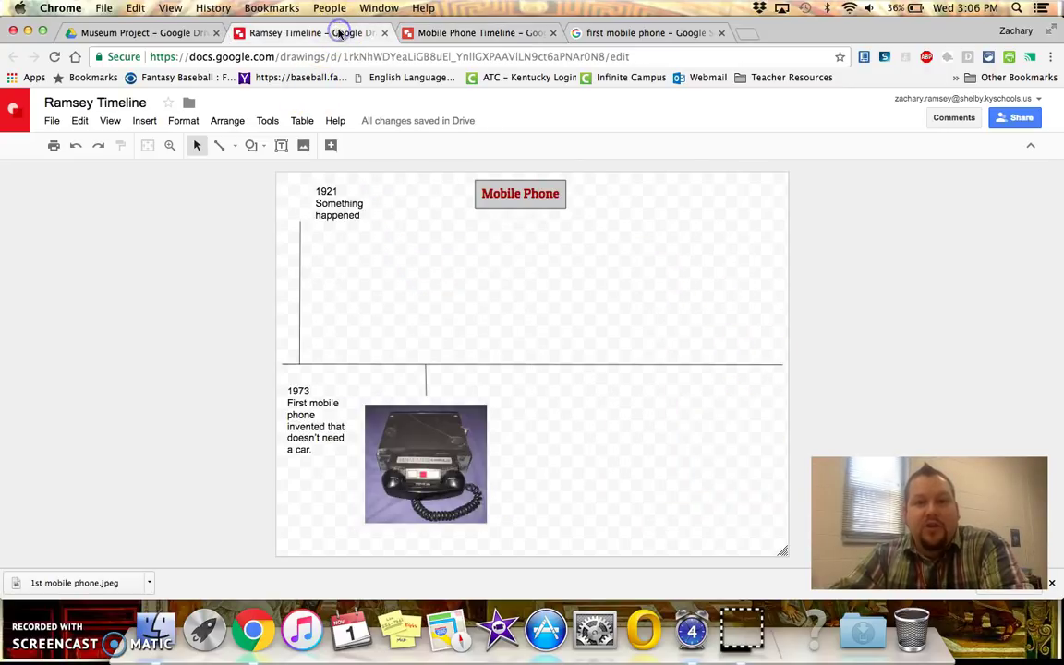